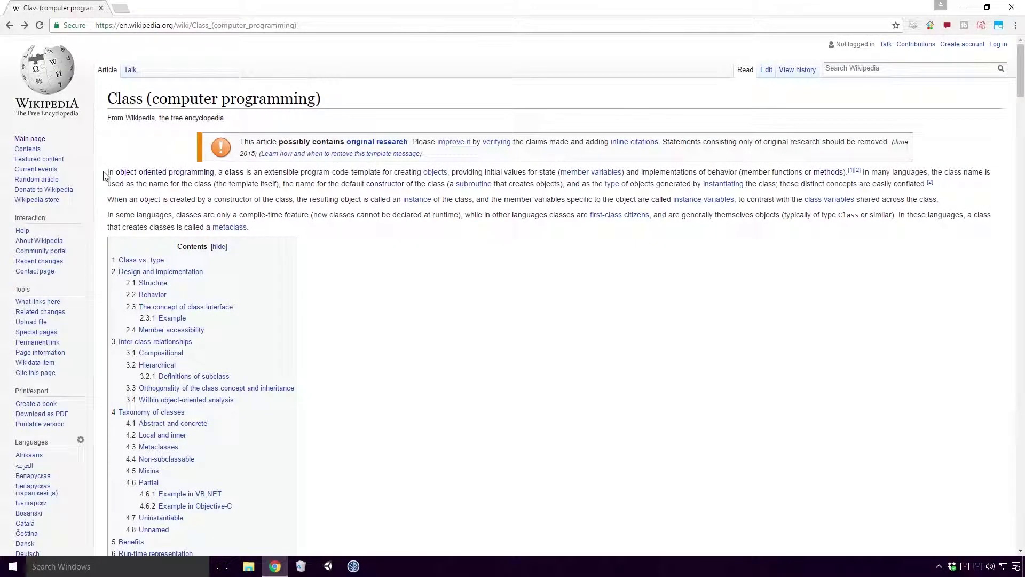
Highlight the Wikipedia class definition sentences, then the C# guide's class definition
drag(105, 175, 323, 171)
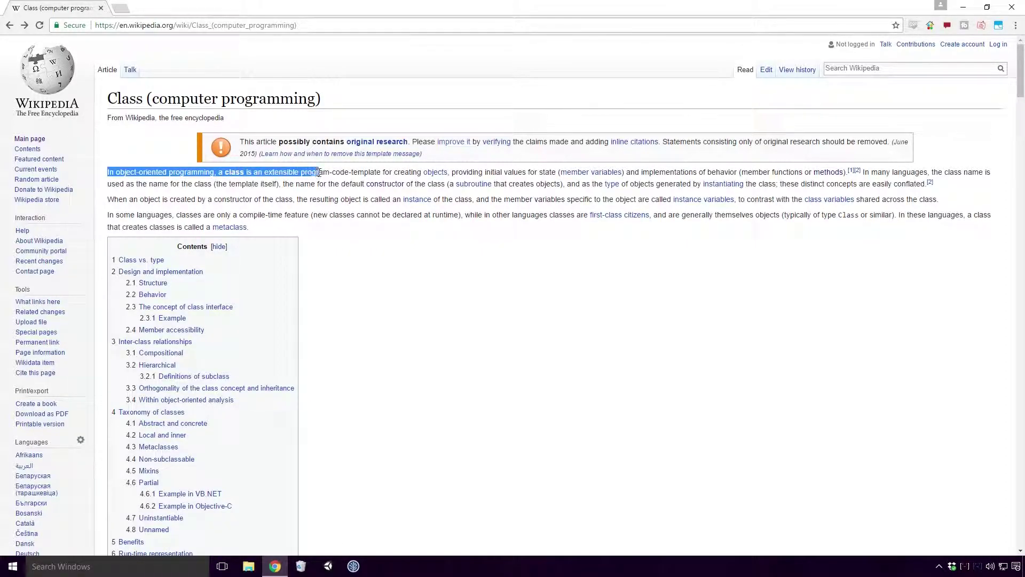
mouse_move(322, 171)
mouse_down()
mouse_move(984, 171)
mouse_move(777, 183)
mouse_up()
click(240, 172)
mouse_move(862, 172)
mouse_down()
mouse_move(215, 184)
mouse_move(929, 185)
mouse_up()
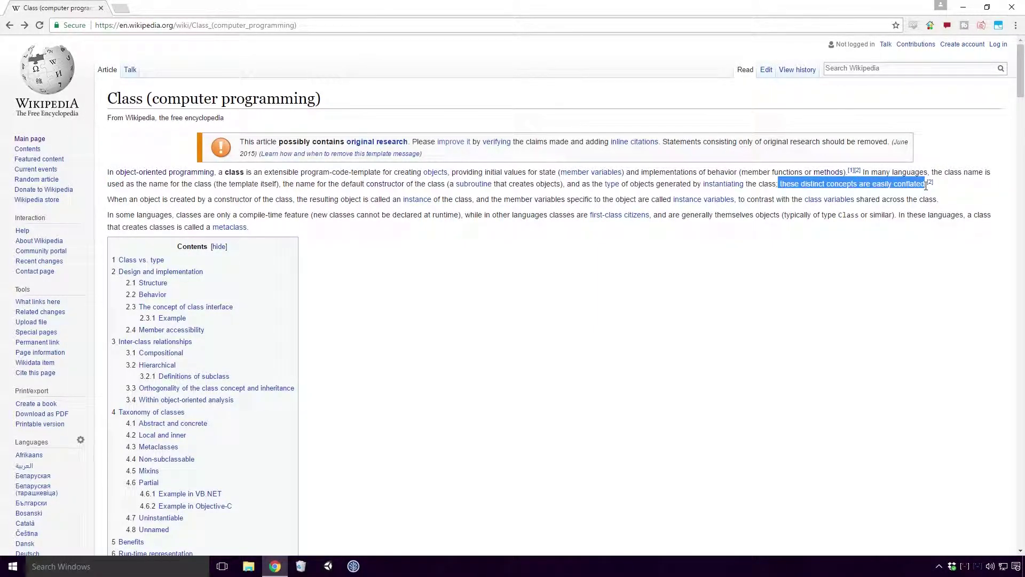
click(870, 195)
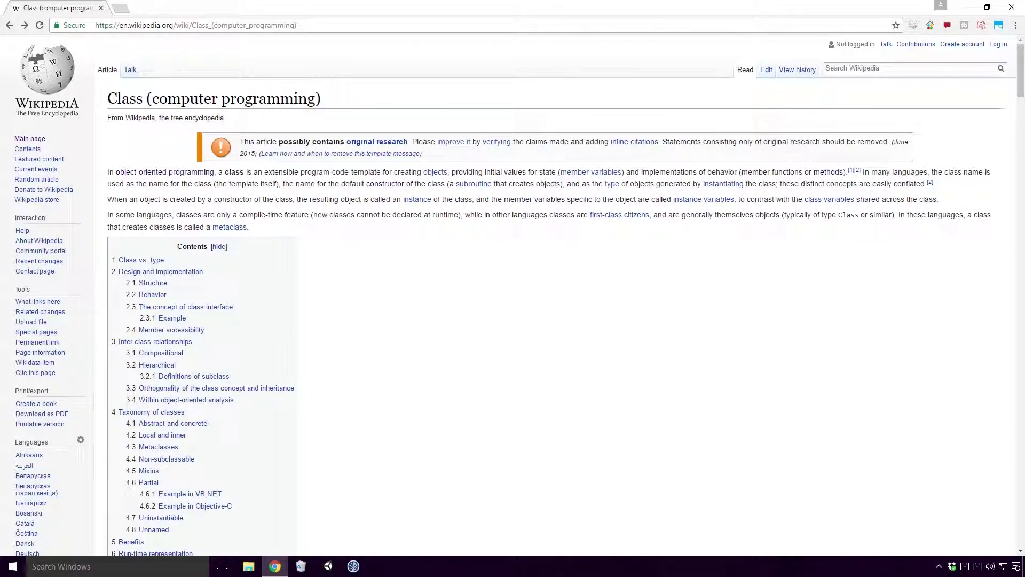
drag(234, 174, 493, 177)
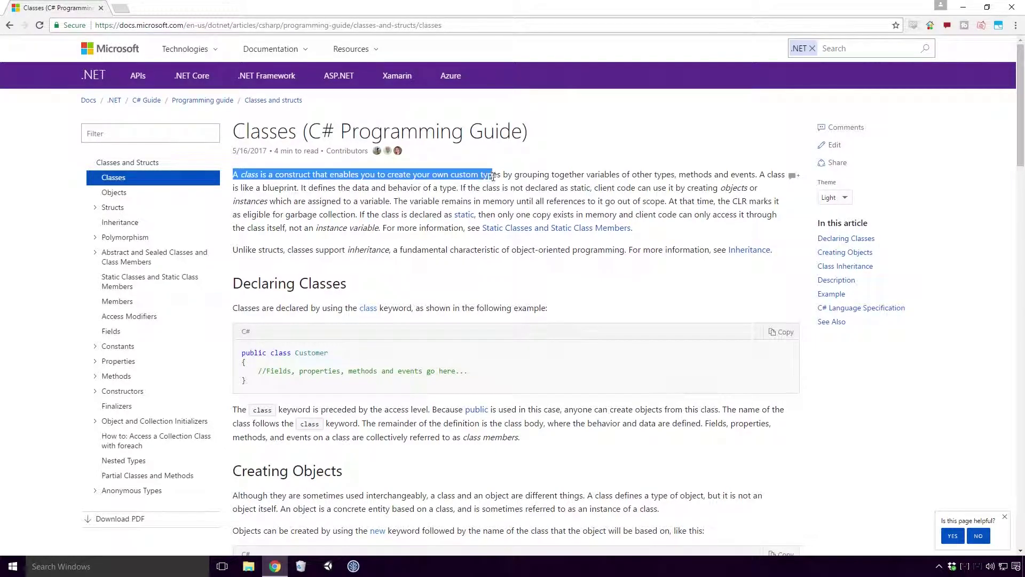
drag(494, 177, 754, 174)
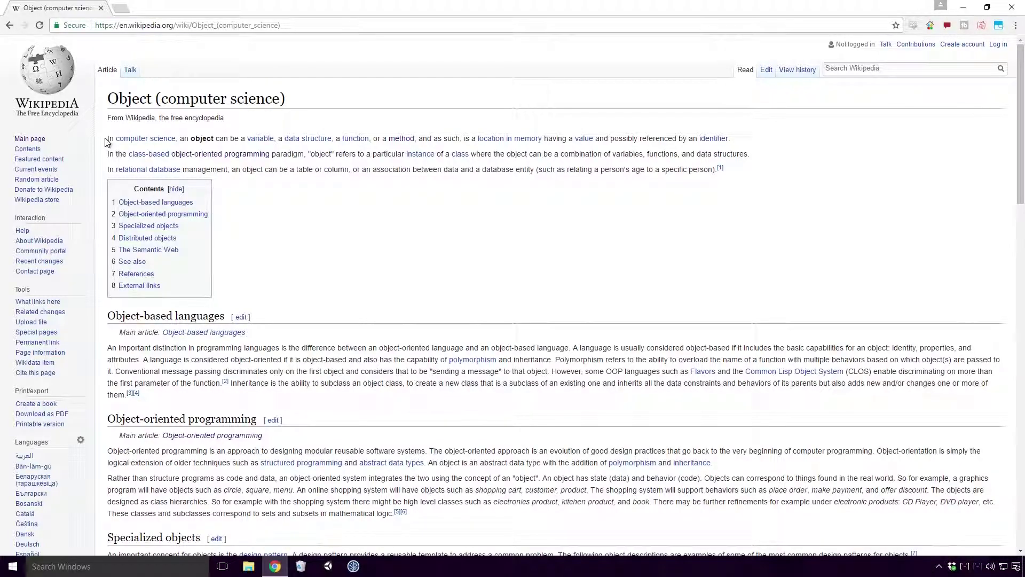
drag(105, 141, 734, 139)
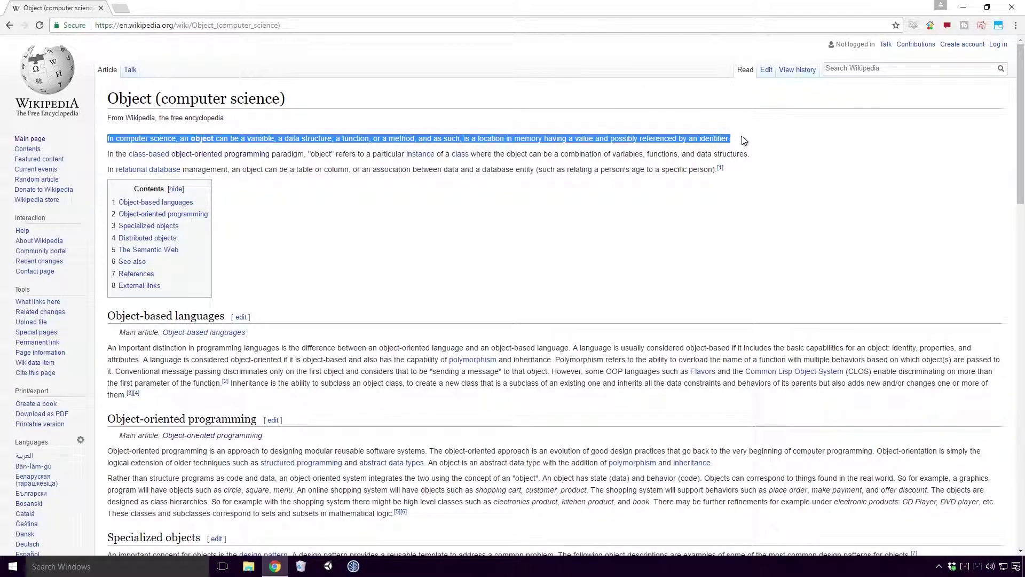
drag(107, 153, 751, 155)
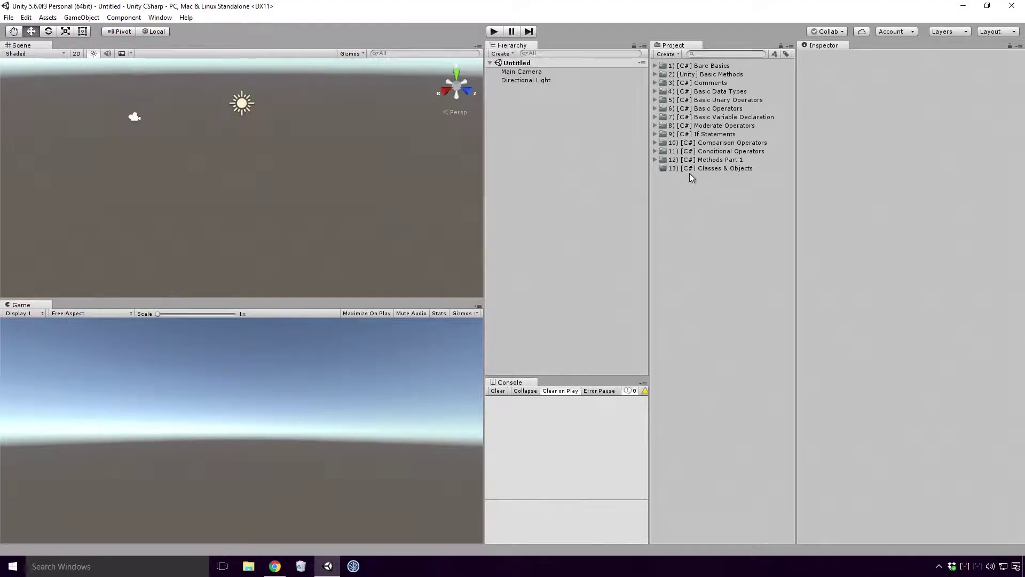
Create a C# Script named Tutorial13 from the Classes & Objects folder's context menu
click(694, 169)
right_click(693, 168)
mouse_move(718, 177)
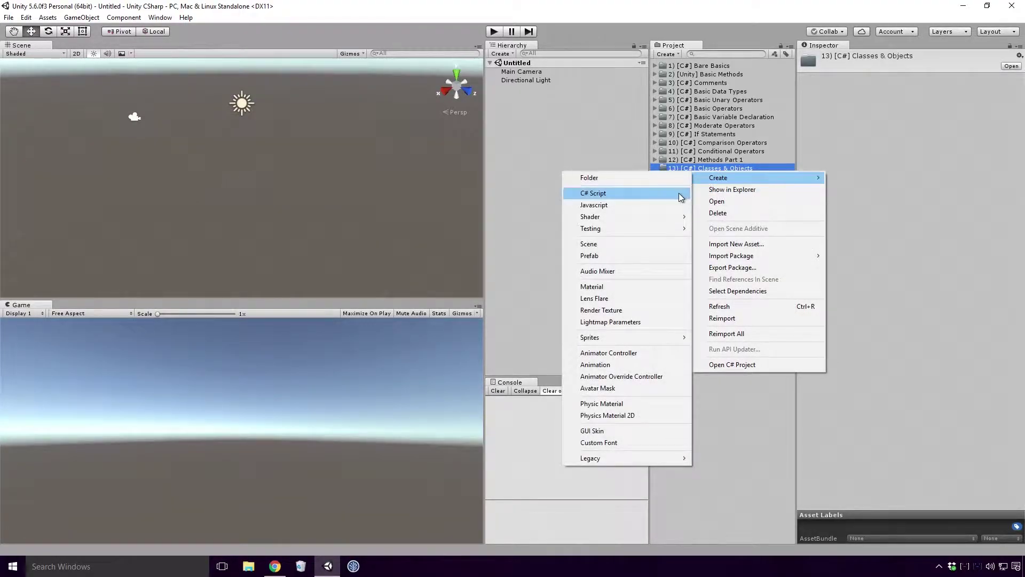
click(597, 193)
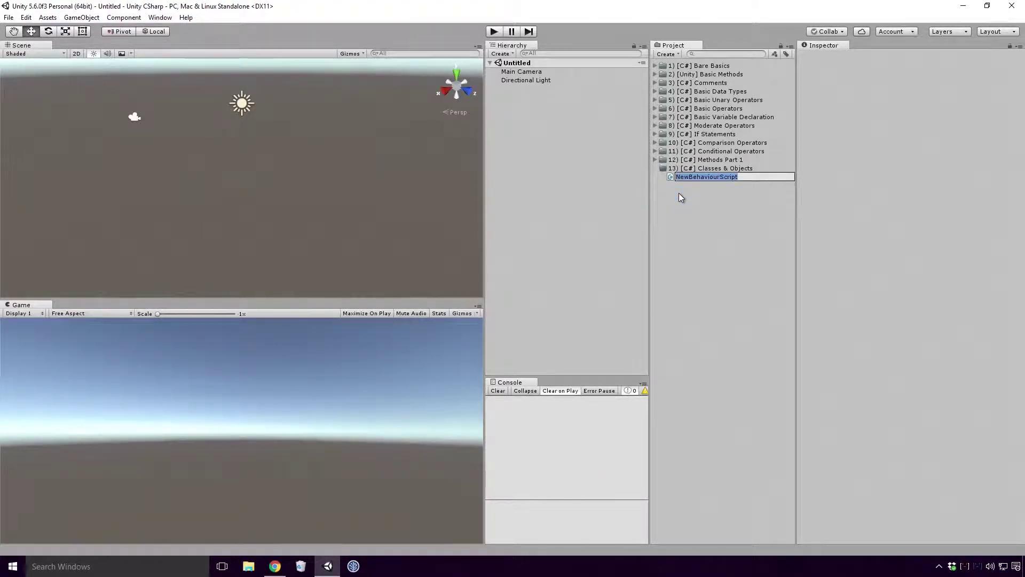
text(Tutorial13)
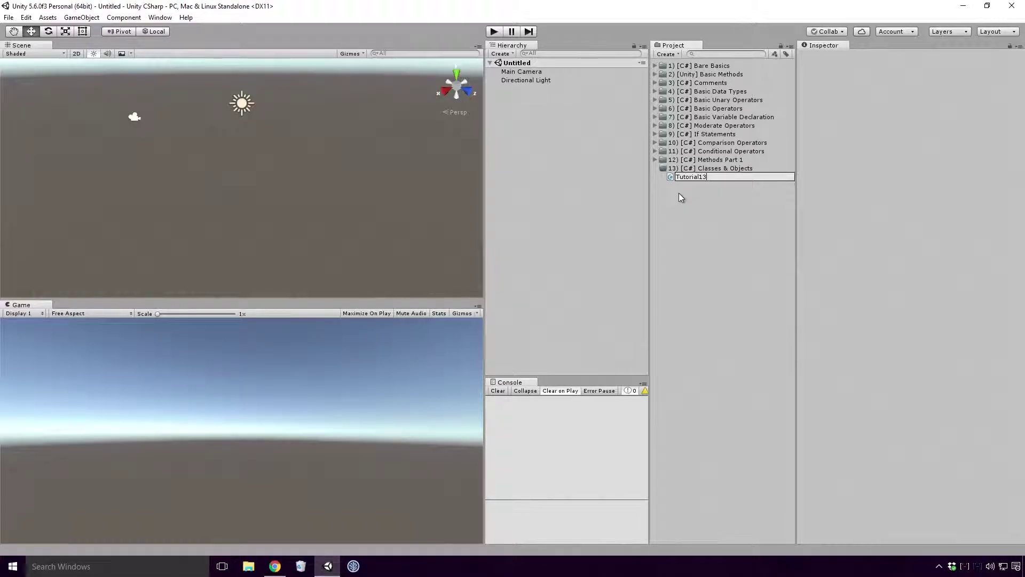
key(Return)
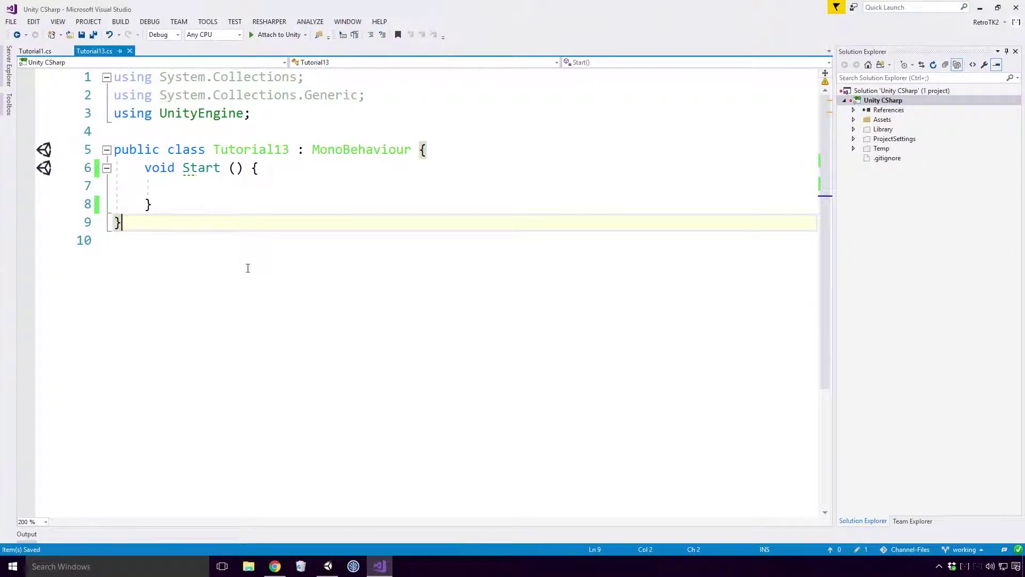
Select the Tutorial13 class code, then add empty lines below its closing brace
click(116, 241)
mouse_move(116, 240)
mouse_down()
mouse_move(153, 183)
mouse_move(113, 149)
mouse_up()
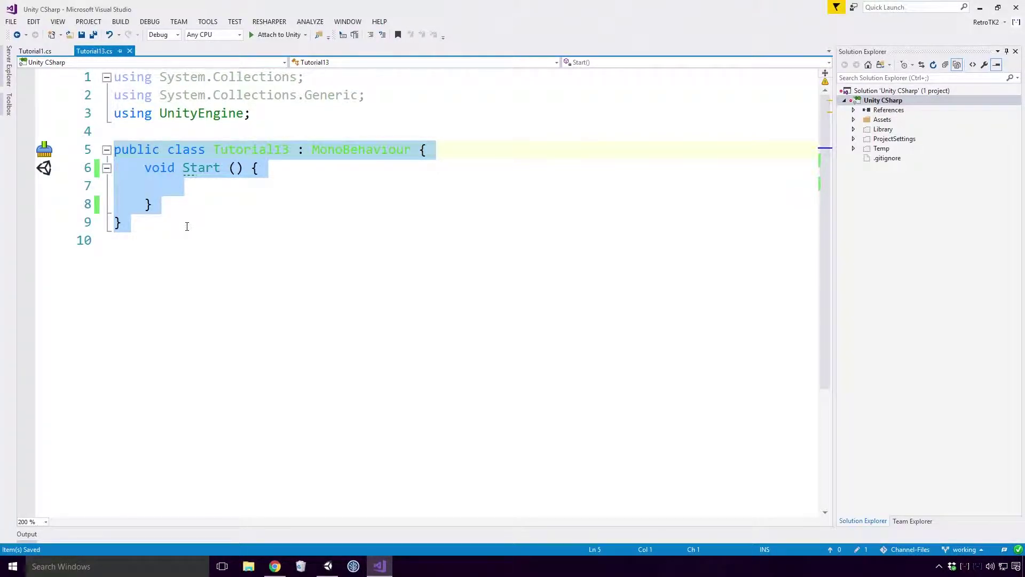
click(187, 227)
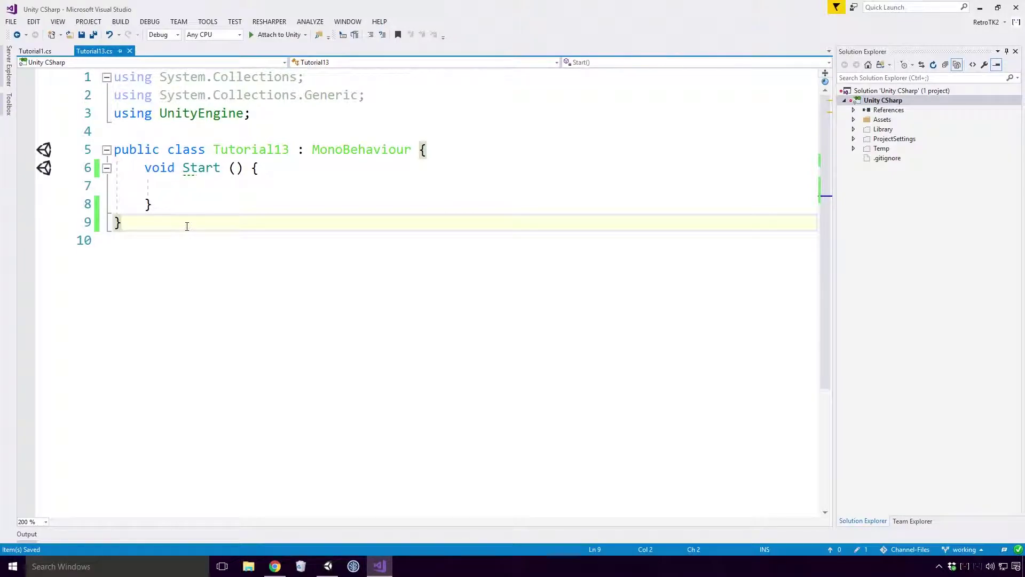
key(Return)
key(Return)
key(Return)
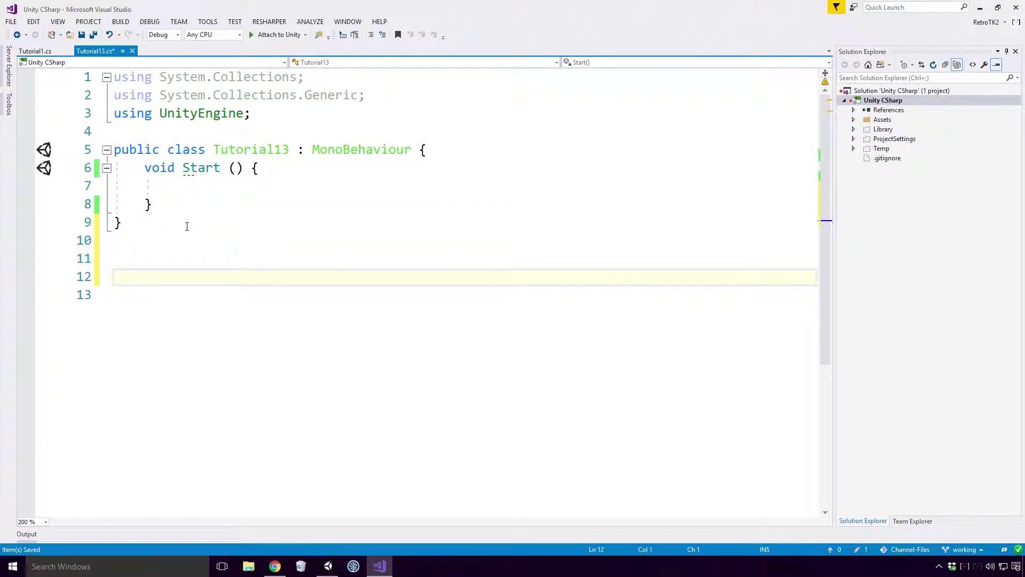
text(/*Access Modifier)
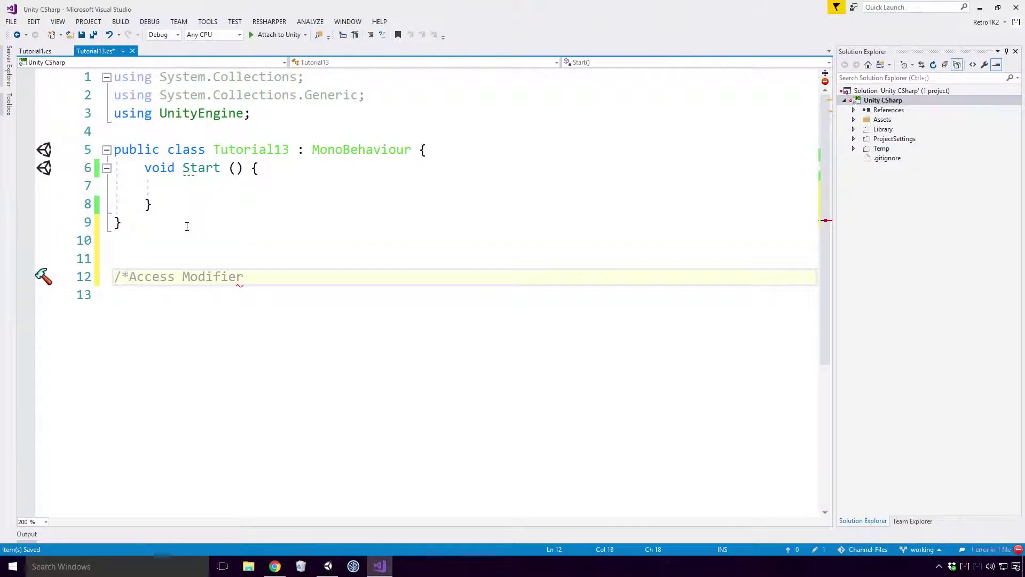
text(*/)
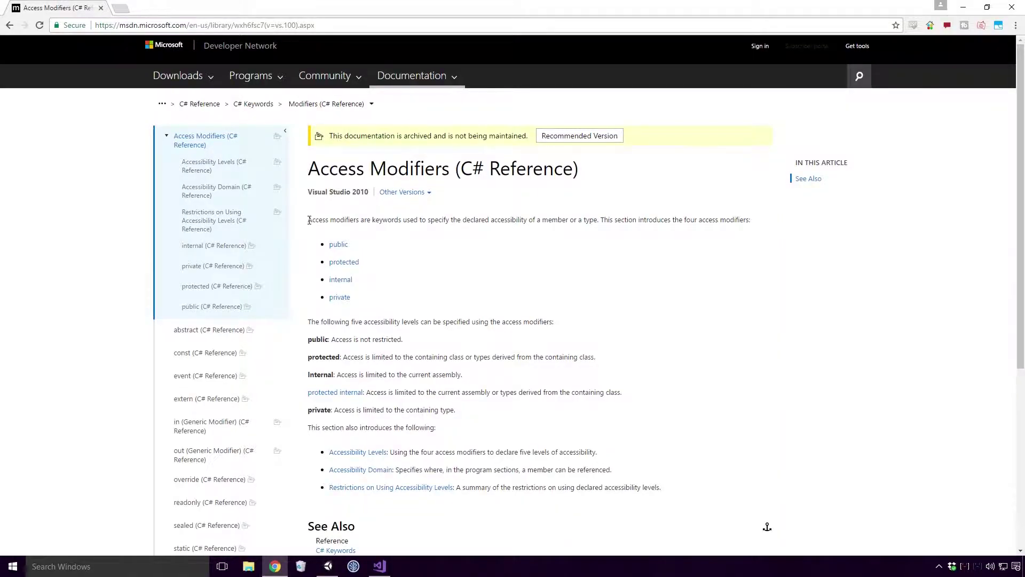
Highlight the MSDN definition of access modifiers
drag(308, 219, 575, 224)
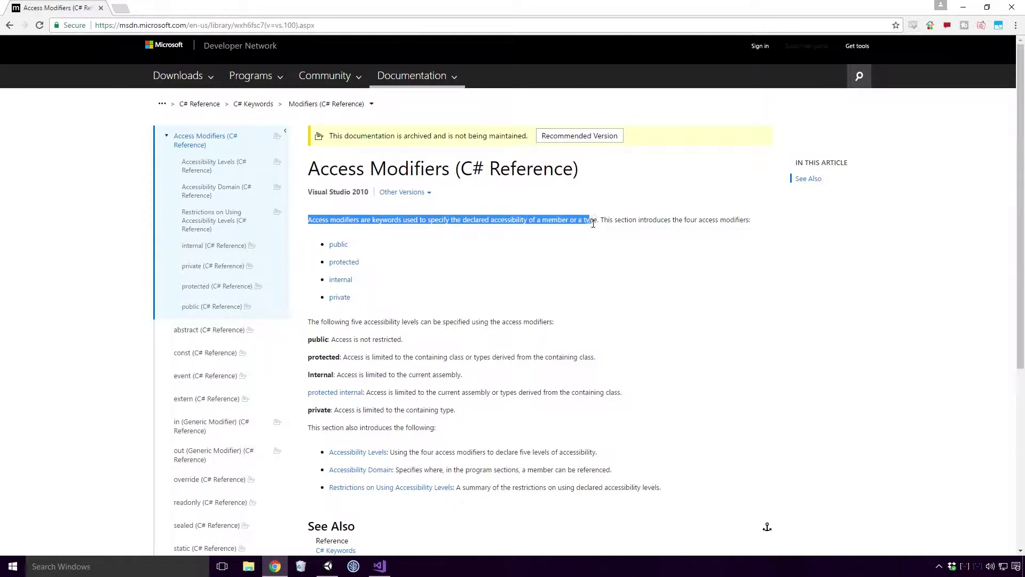
drag(594, 223, 600, 225)
click(297, 347)
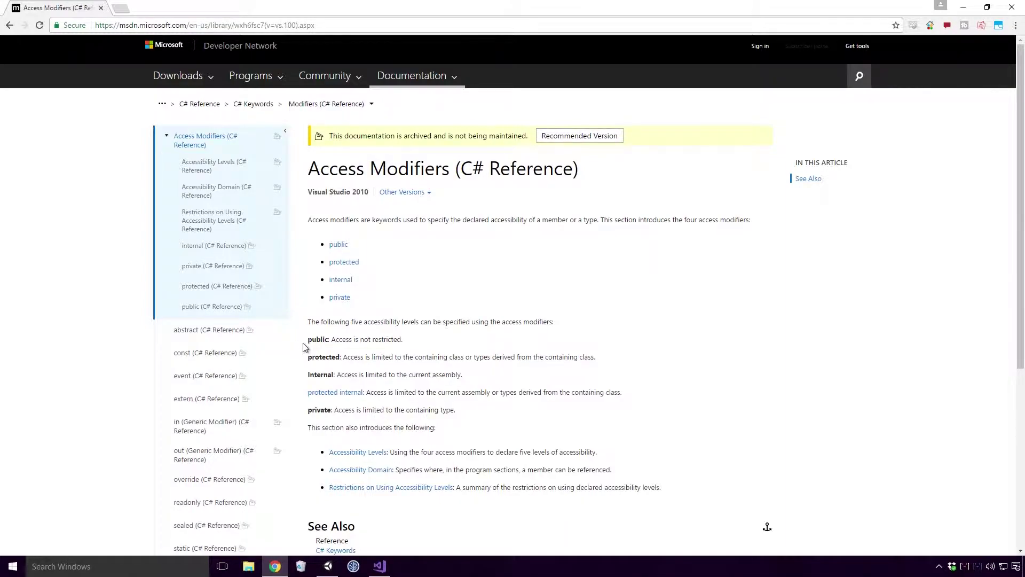
Highlight the public and private access level descriptions, then return to Visual Studio
drag(308, 339, 406, 340)
click(307, 377)
drag(308, 409, 459, 412)
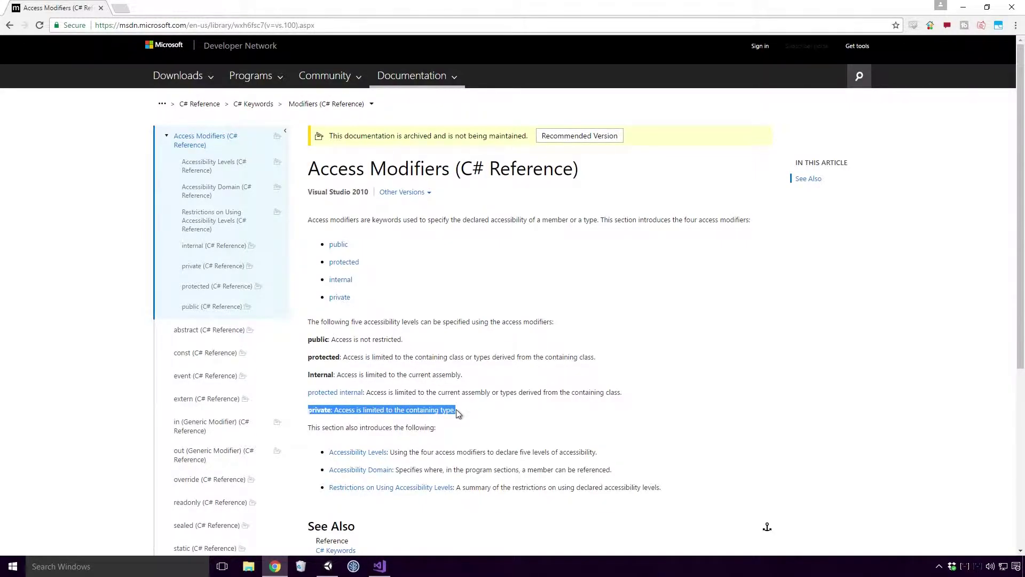
key(alt+Tab)
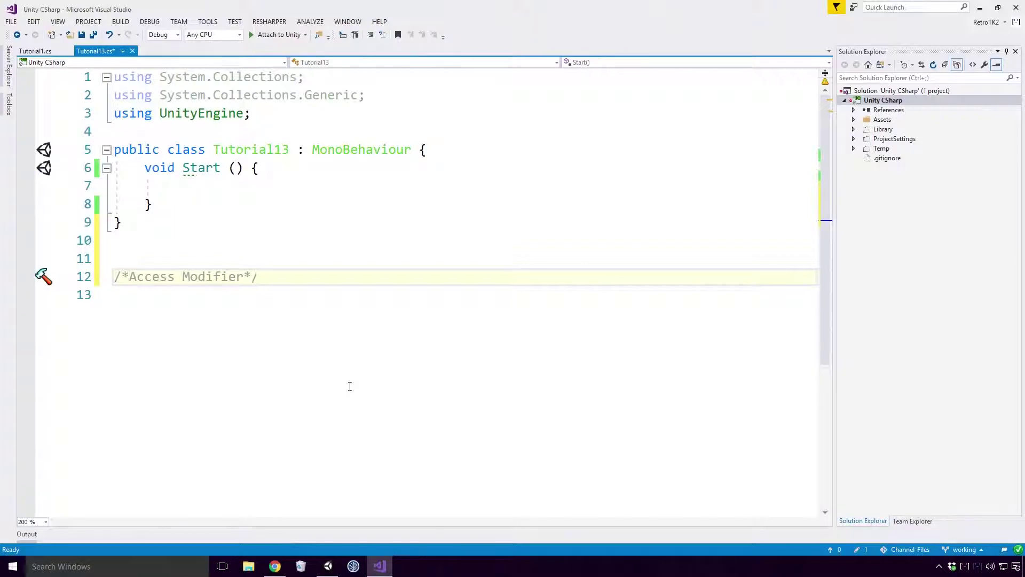
text(inter)
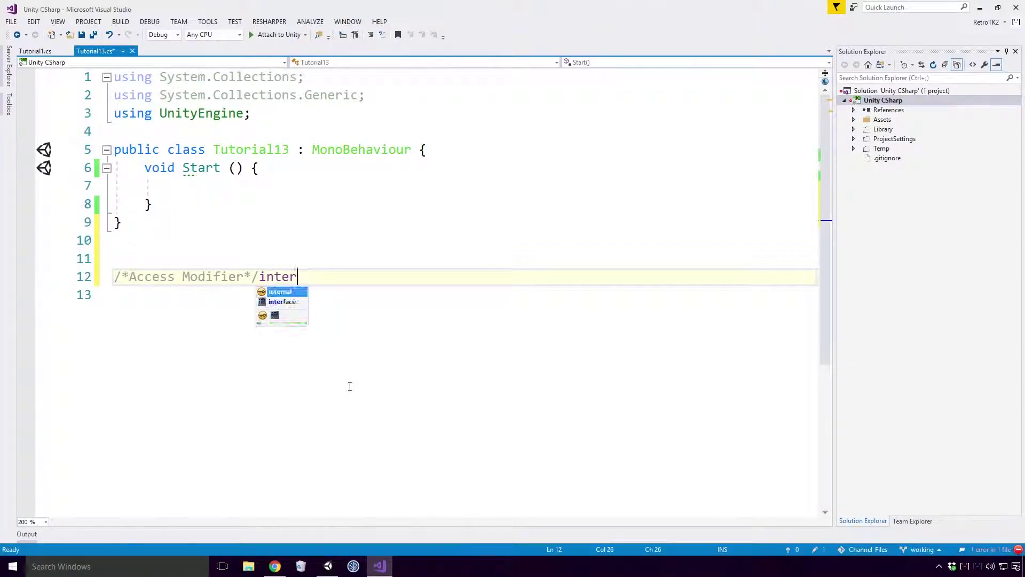
text(nal)
Read the internal access level description, then bring up the Modifiers (C# Reference) page
key(alt+Tab)
drag(309, 374, 463, 376)
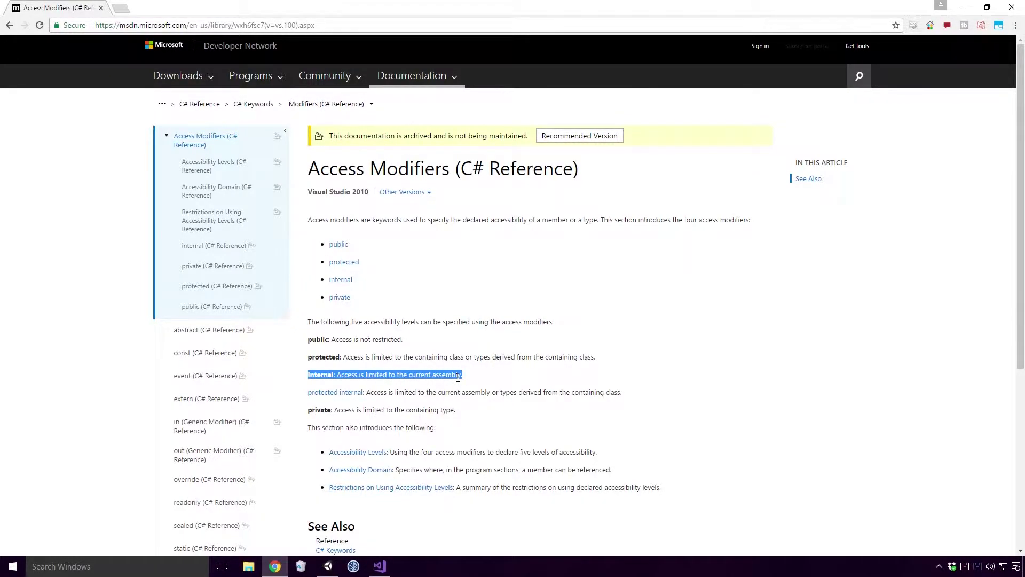
key(alt+Tab)
text(/*Other Modifiers*/)
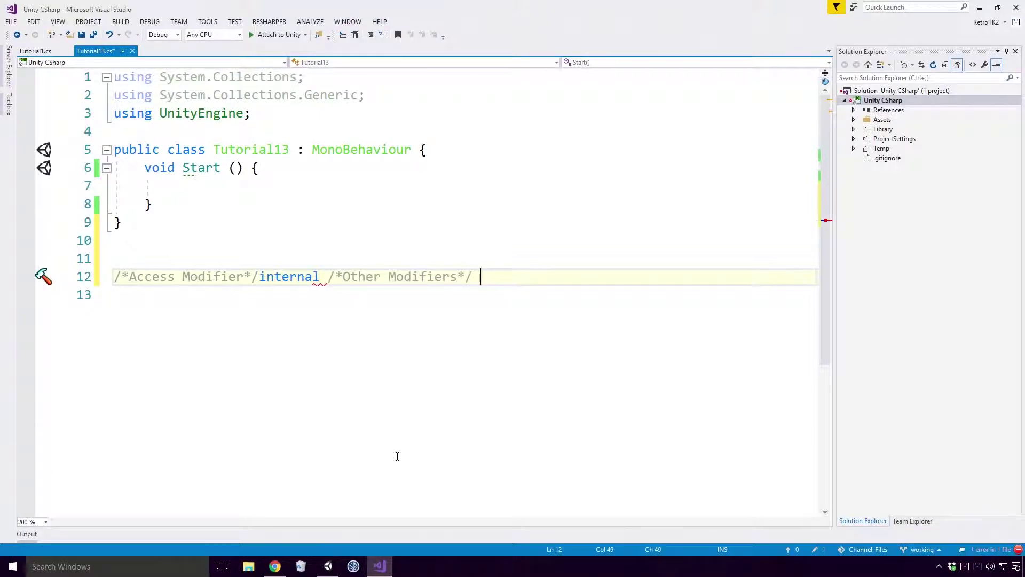
key(alt+Tab)
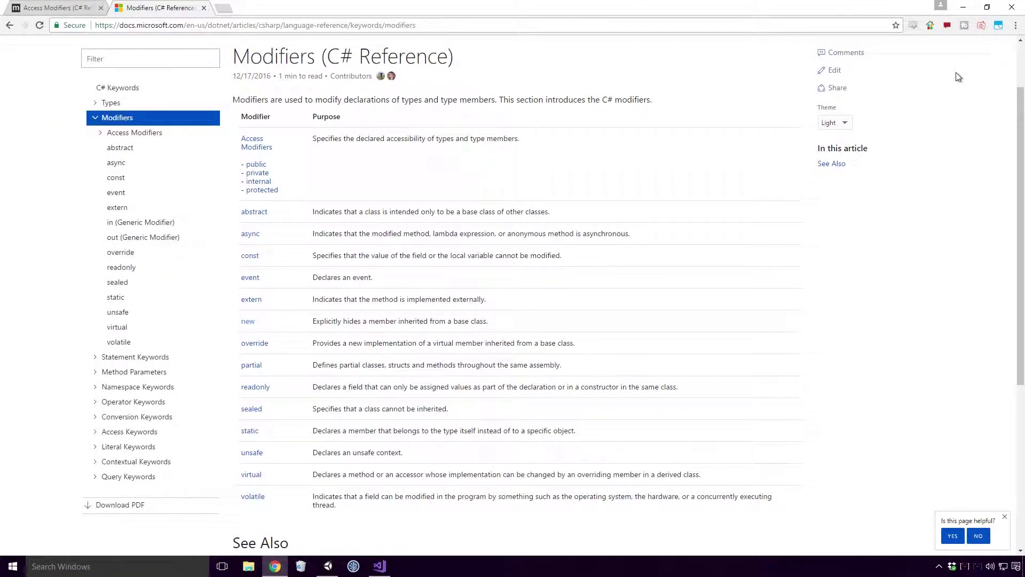
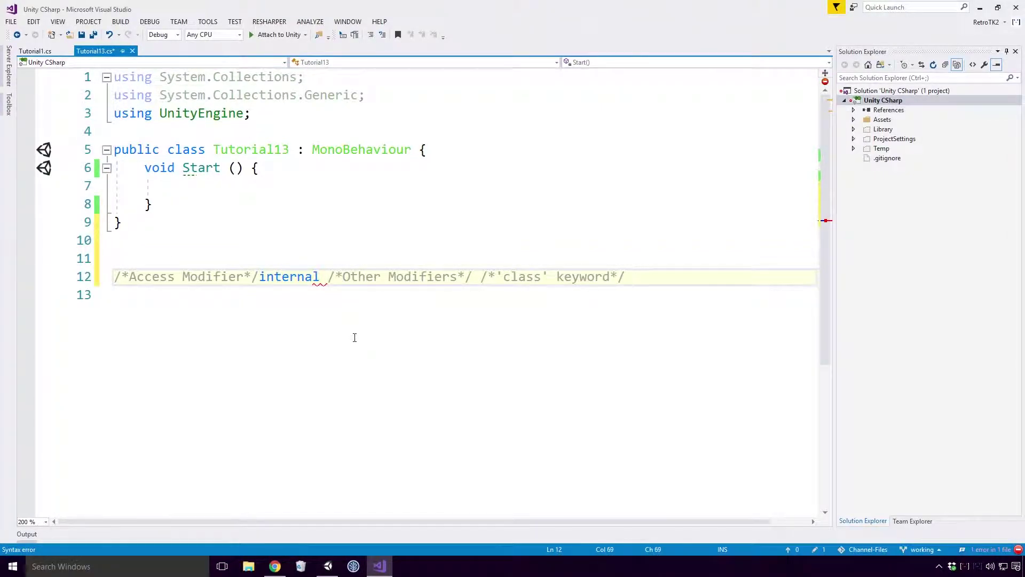
text( class )
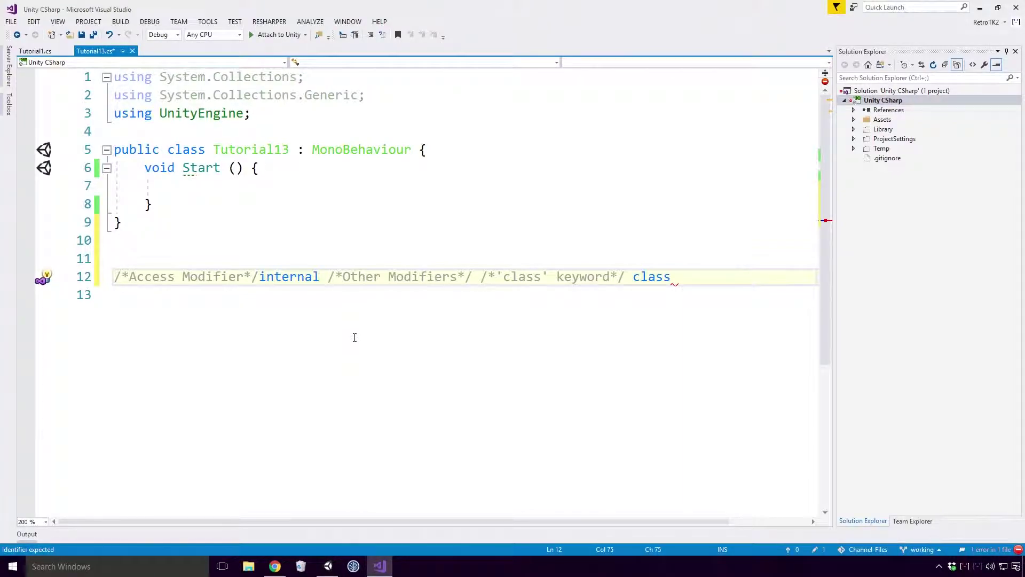
text(class1)
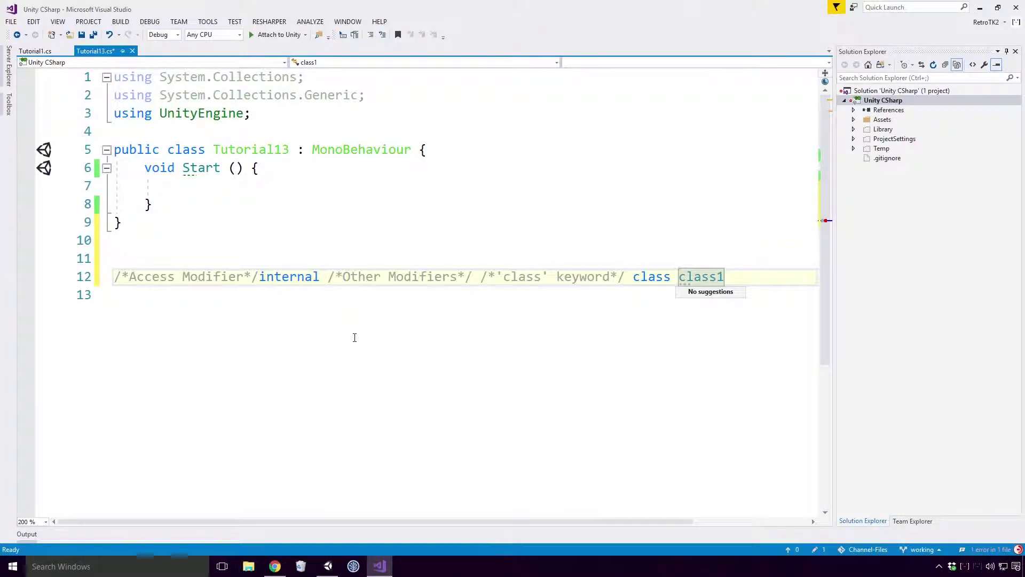
text( {)
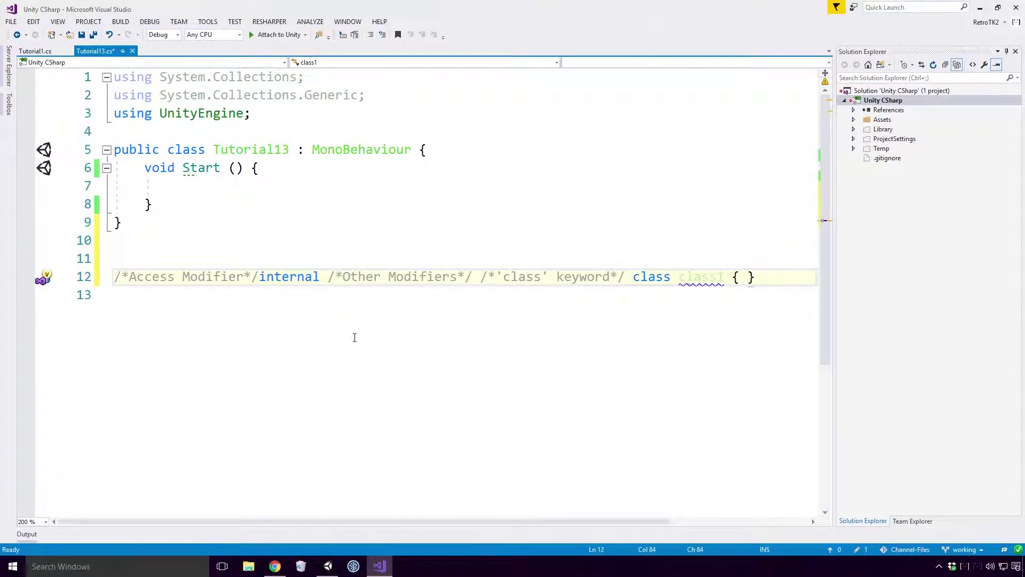
Save the formatted empty class1 declaration and add a blank line after its block
key(ctrl+s)
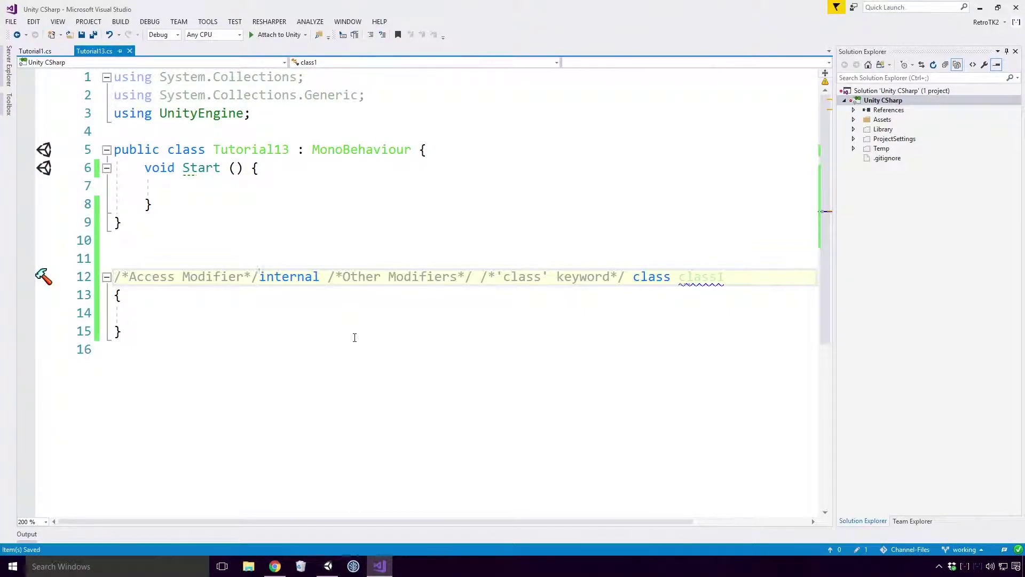
click(328, 352)
key(Return)
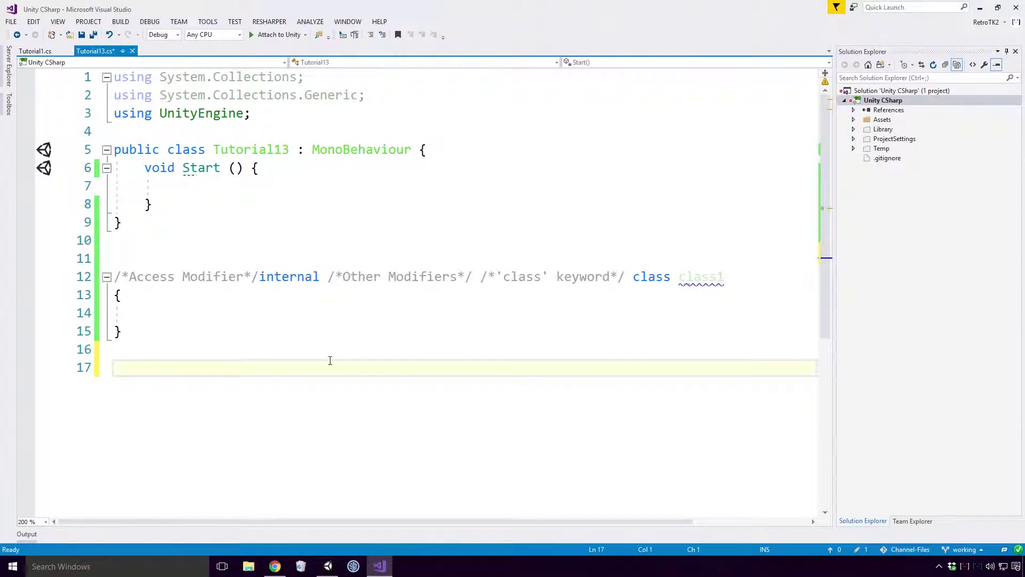
text(class door)
Write door's Open() and Close() methods with Debug.Log 'door opened/closed' messages, and save
key(Return)
text({)
key(Return)
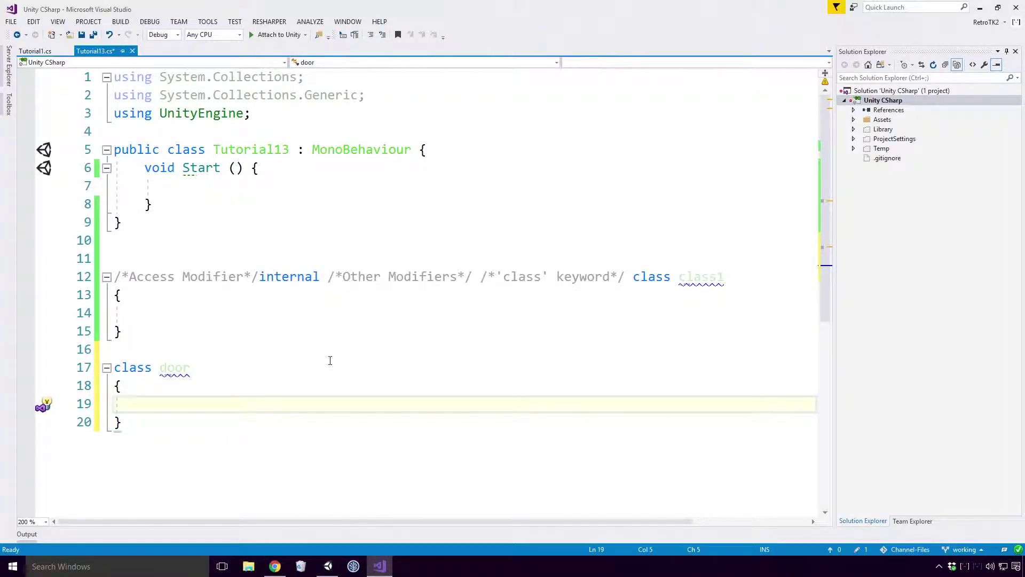
text(void Open() { })
key(End)
key(Return)
text(void Close() { })
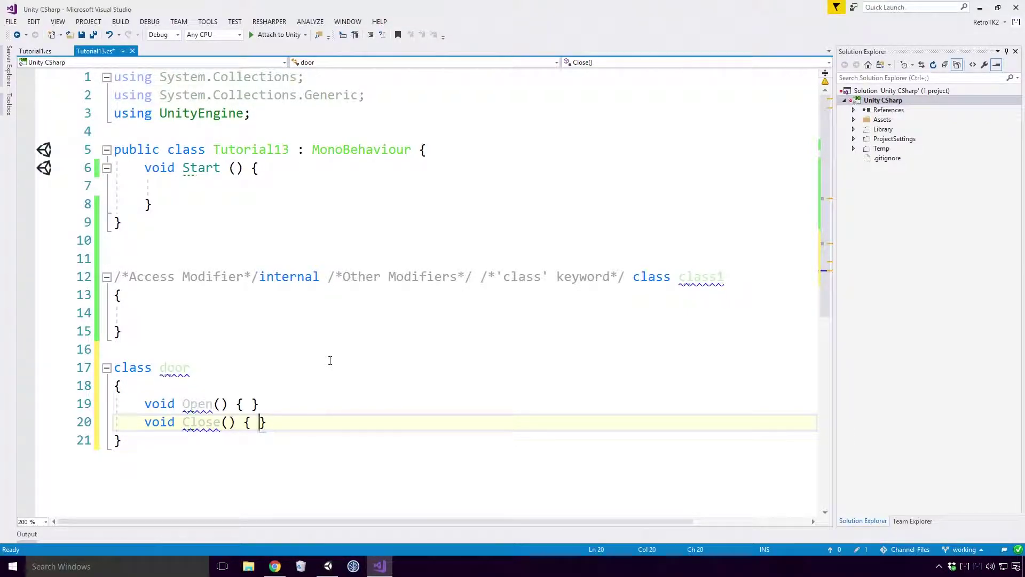
key(ctrl+s)
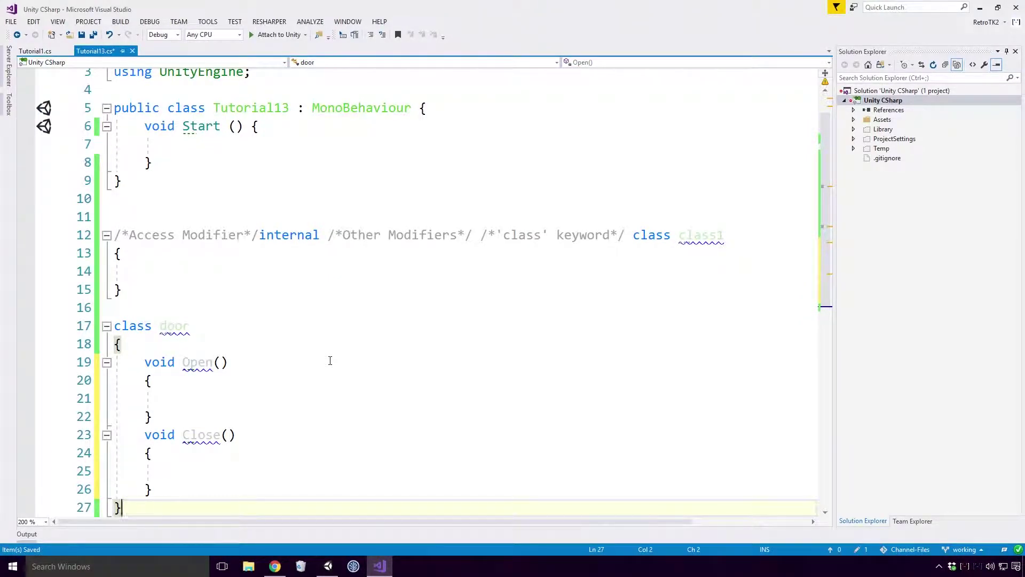
text(door has been opened");)
click(253, 472)
text("do)
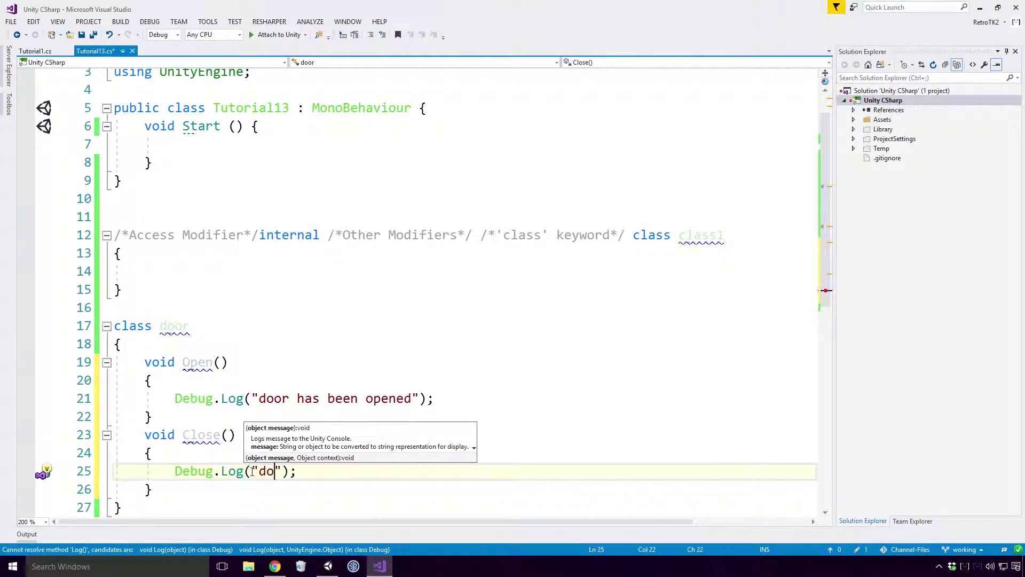
text(or has been closed)
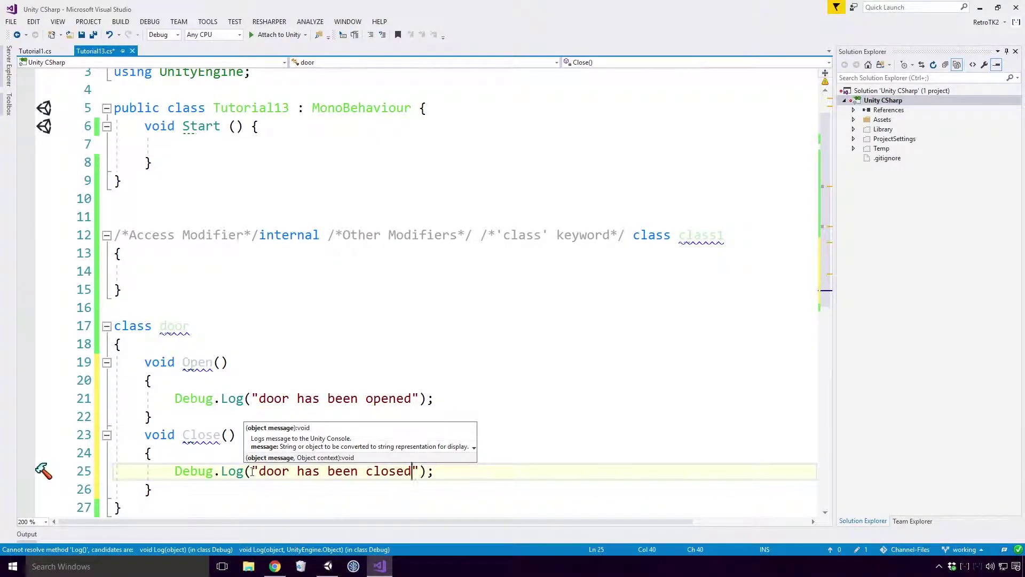
click(243, 506)
key(ctrl+s)
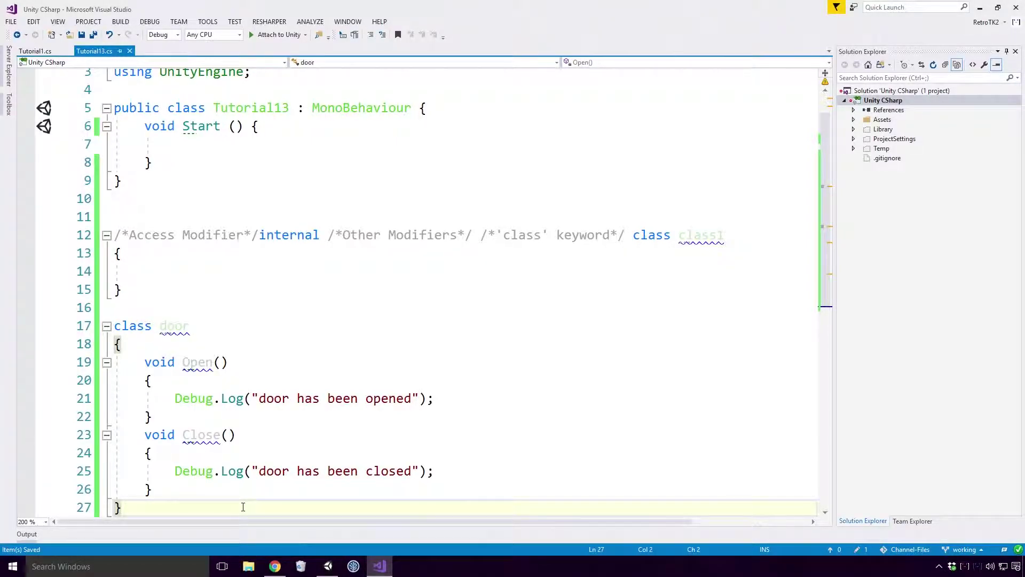
Start typing 'door frontDoor = ' on the empty line inside Start
click(193, 145)
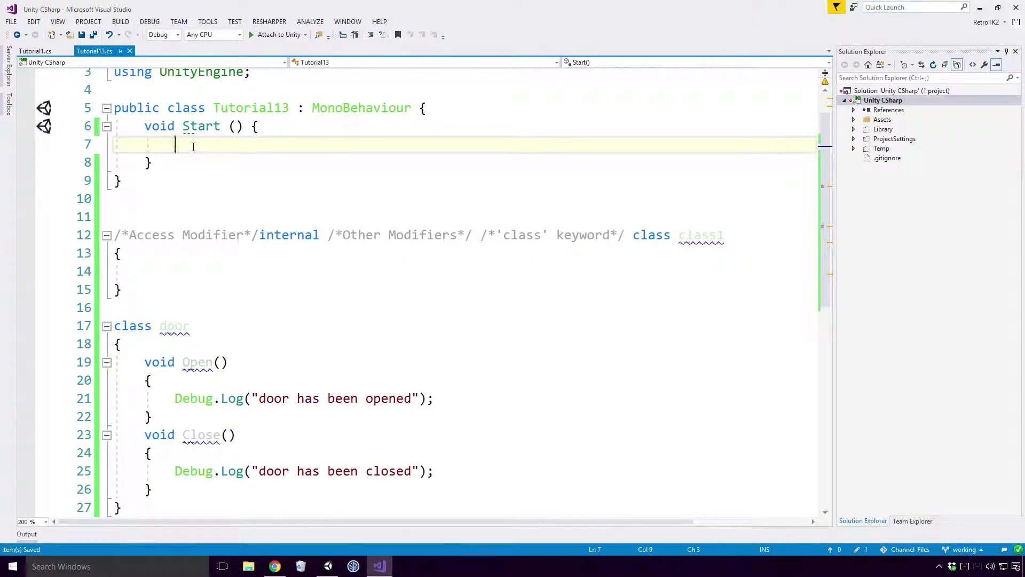
text(door)
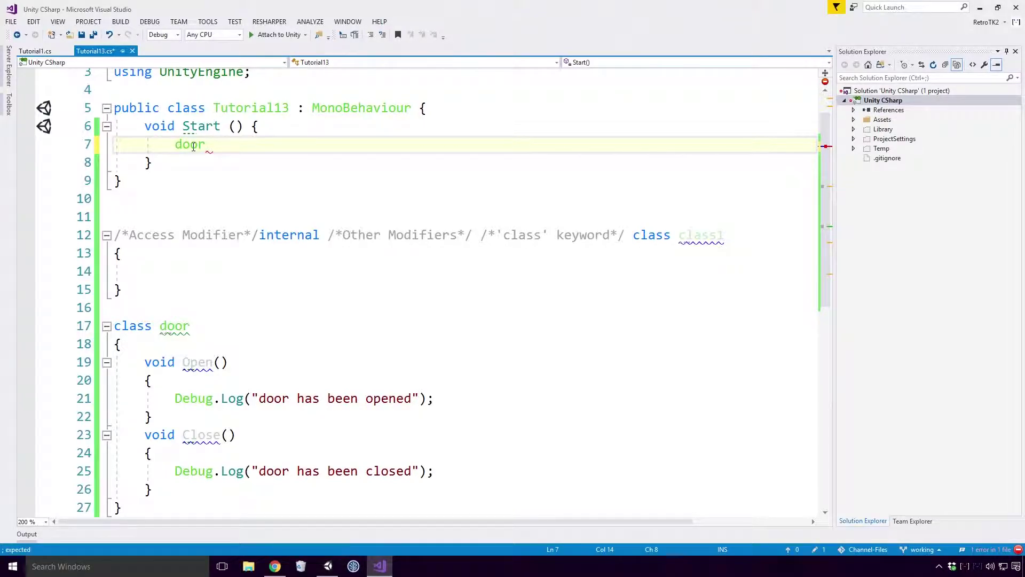
text(frontD)
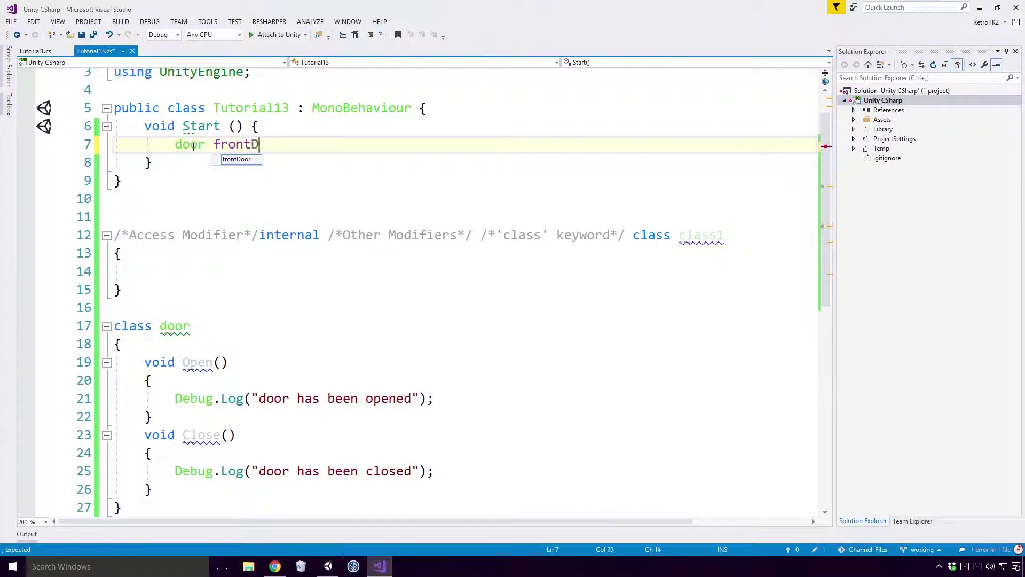
text(oor =)
key(Escape)
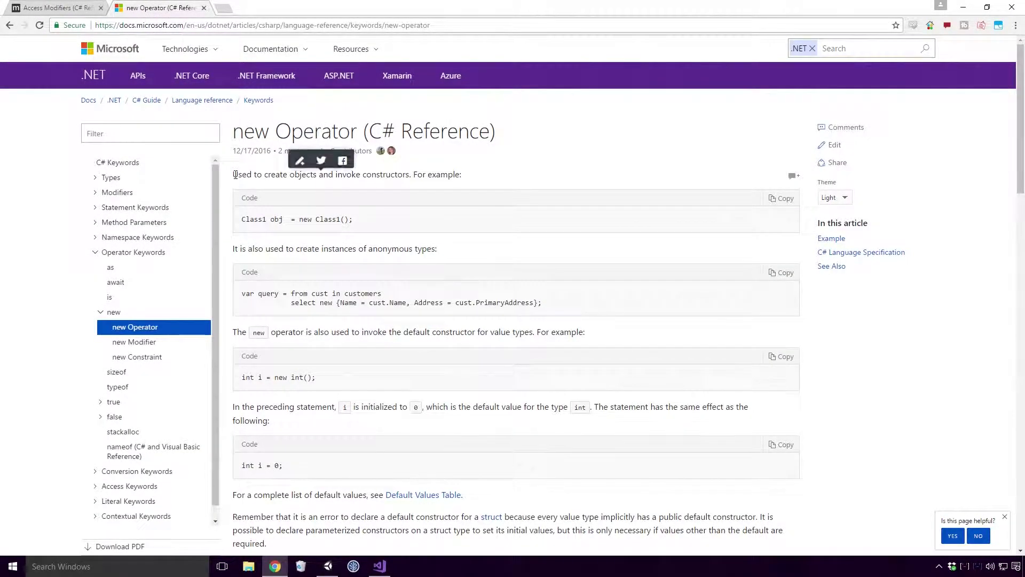
Highlight the new operator reference's sentence about creating objects and invoking constructors
drag(234, 174, 409, 176)
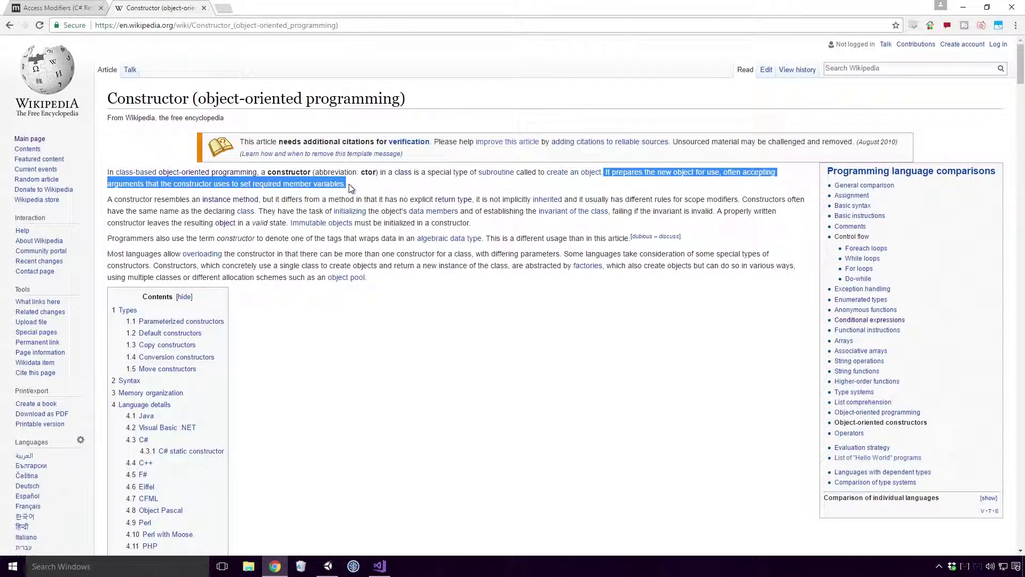
Highlight the constructor-versus-method and default-constructor explanations, then return to Visual Studio
drag(108, 199, 469, 199)
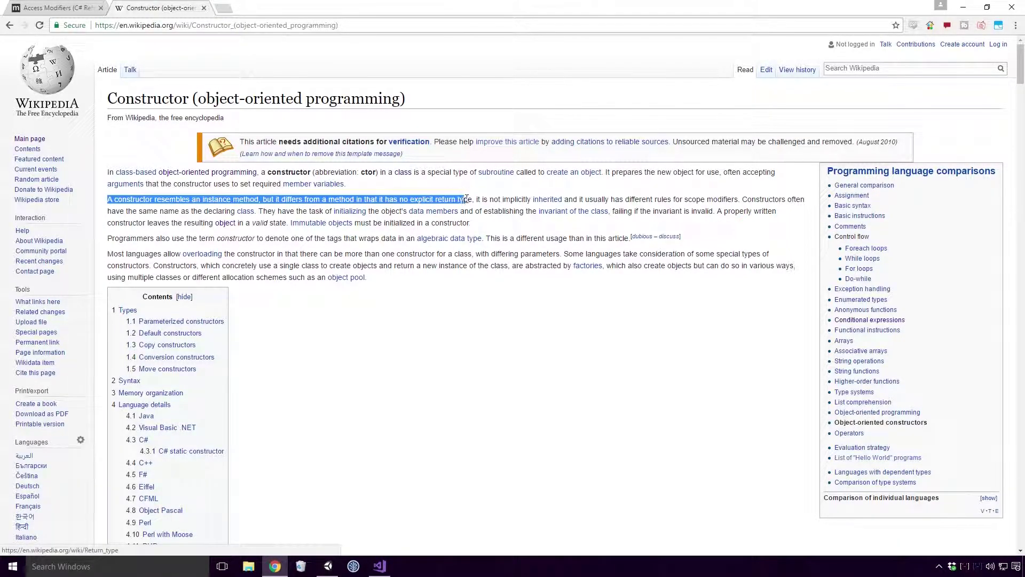
click(379, 566)
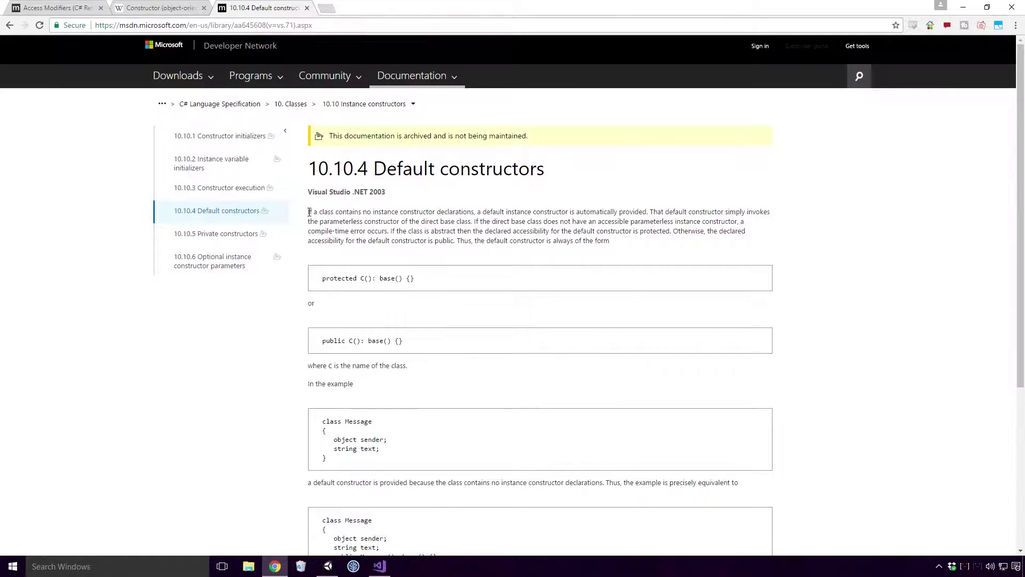
mouse_move(308, 211)
mouse_down()
mouse_move(774, 211)
mouse_move(403, 221)
mouse_move(471, 222)
mouse_up()
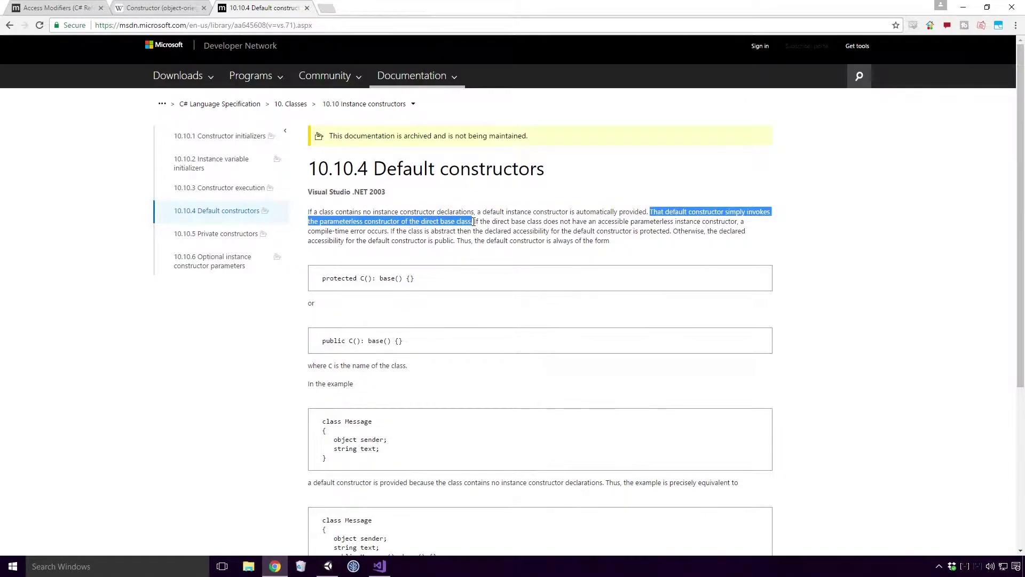
key(alt+Tab)
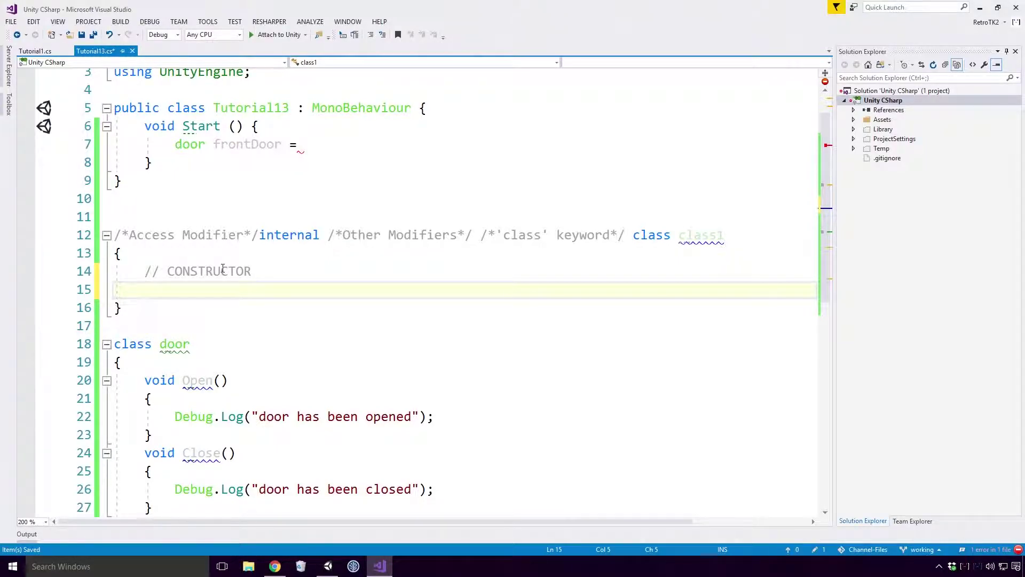
text(/*Acc)
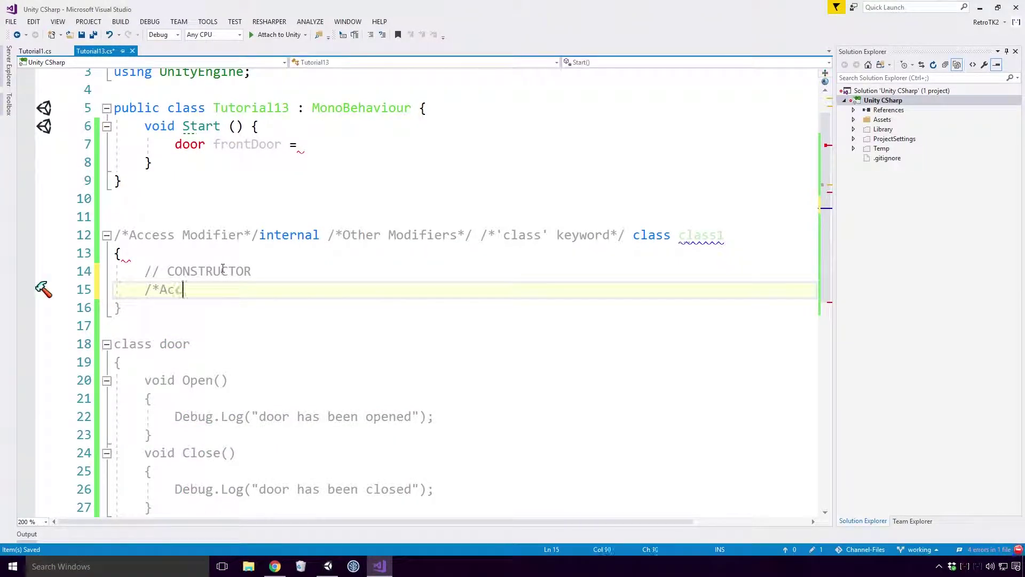
text(ess Modifier)
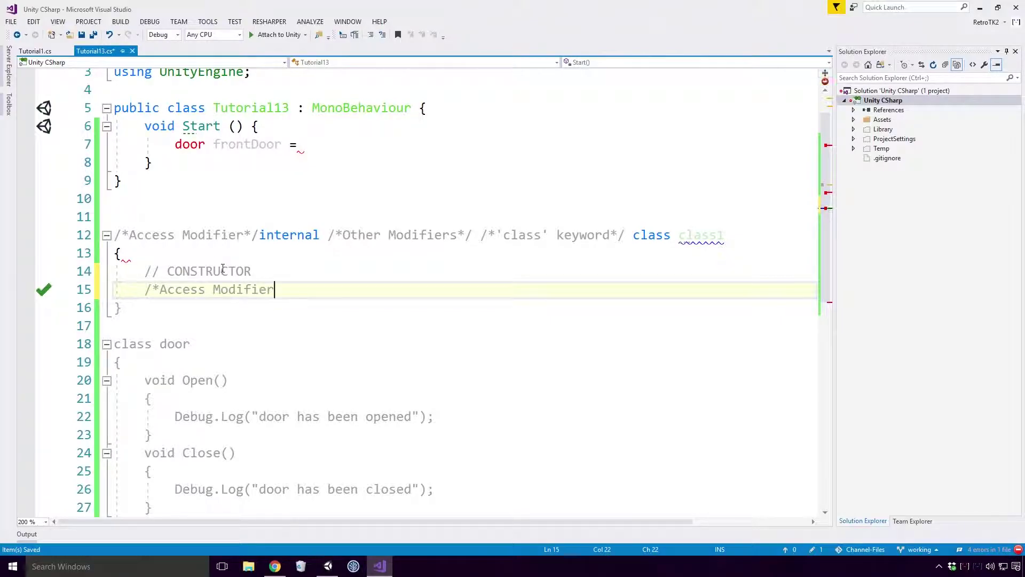
text(*/ )
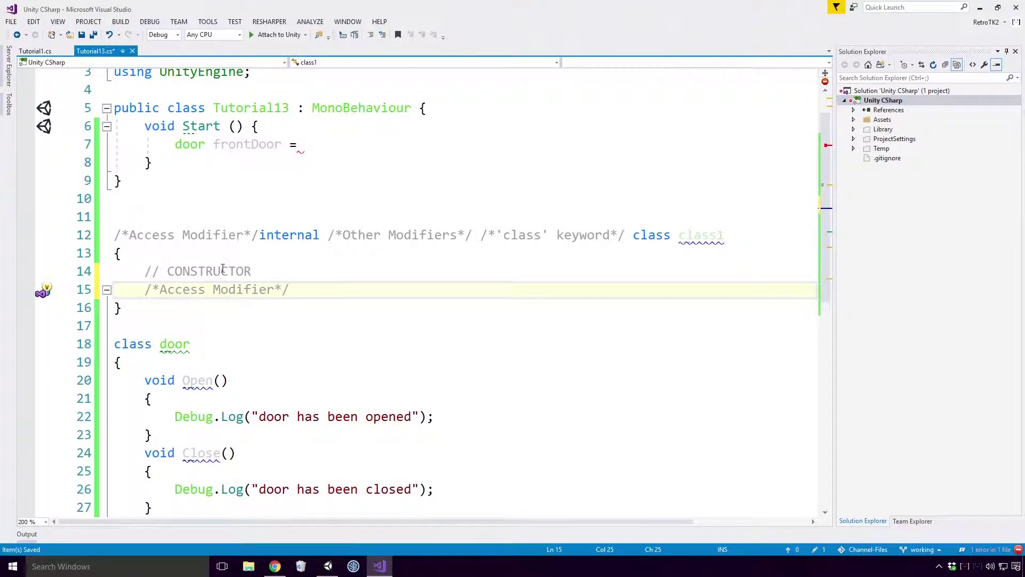
text(public)
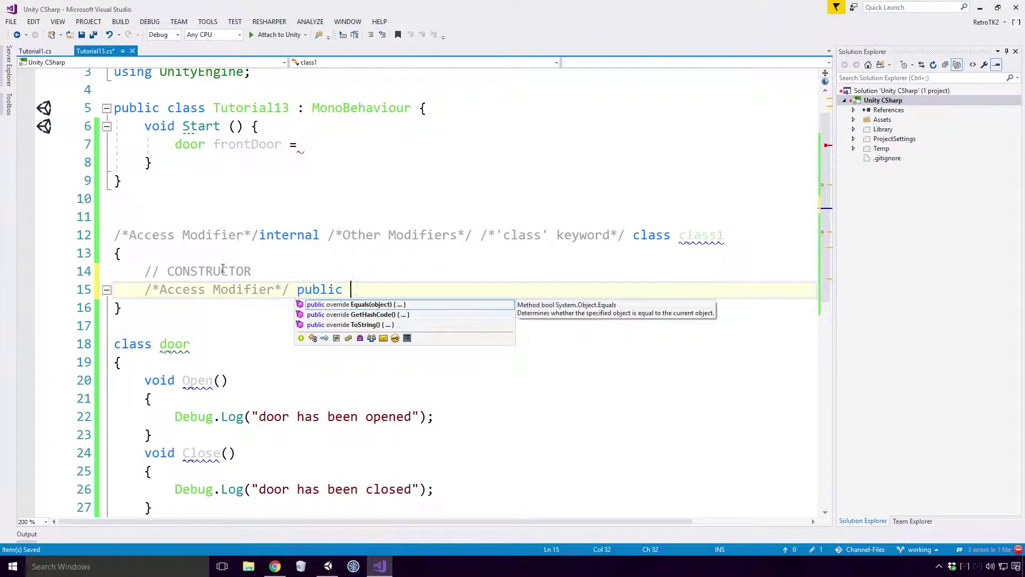
text(/*Name of C)
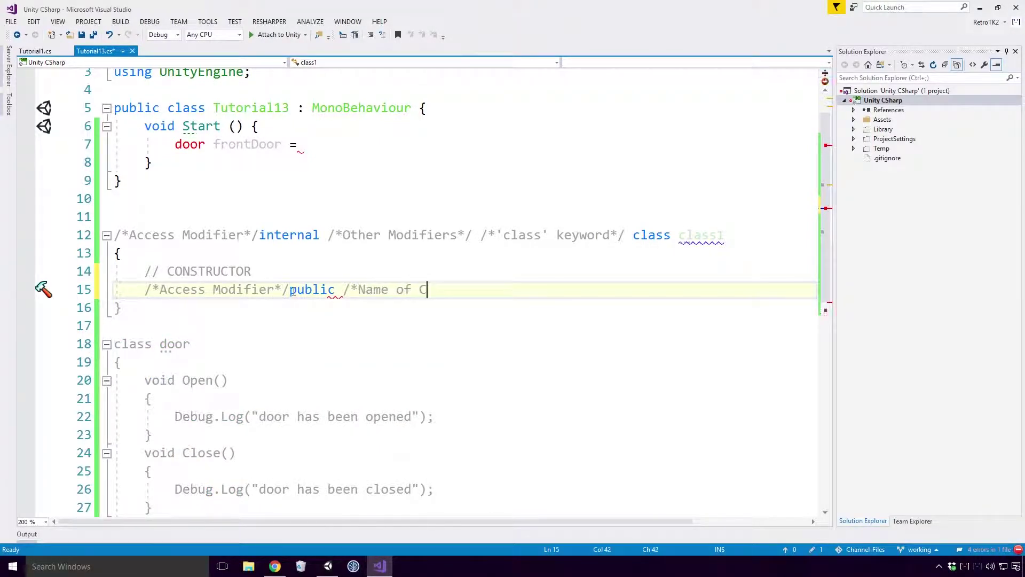
text(lass*/ )
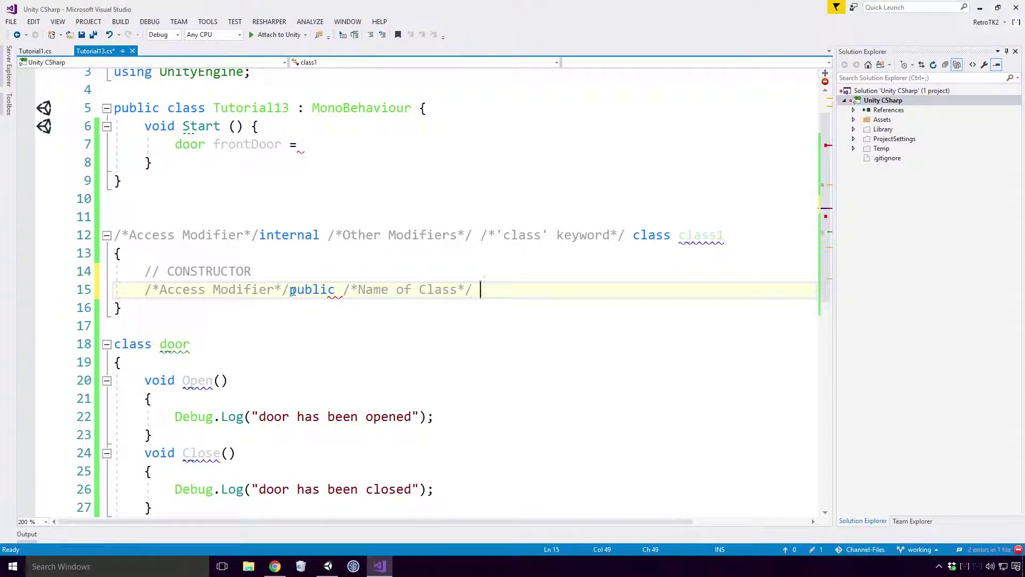
text(class1()
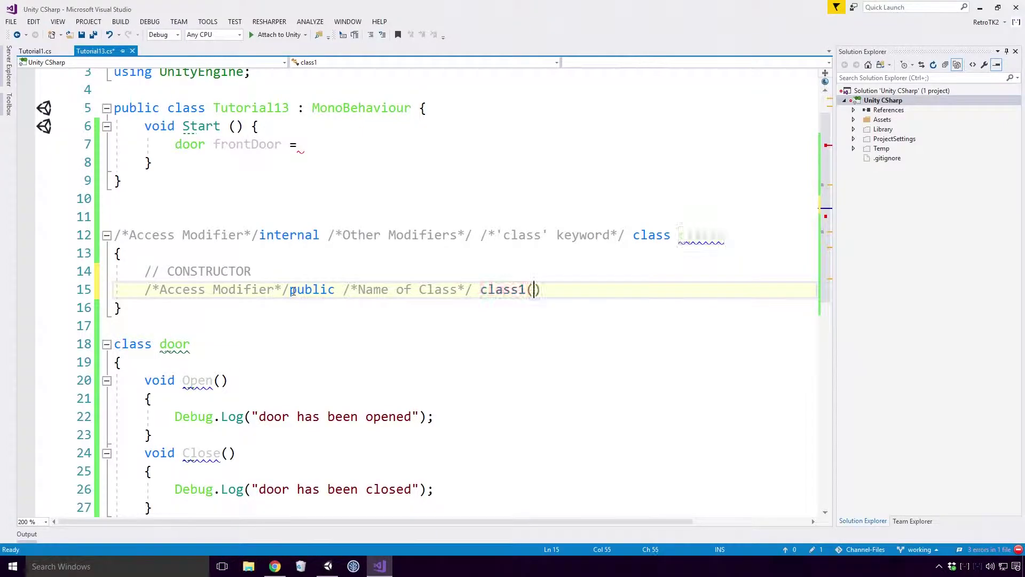
text(/*Par)
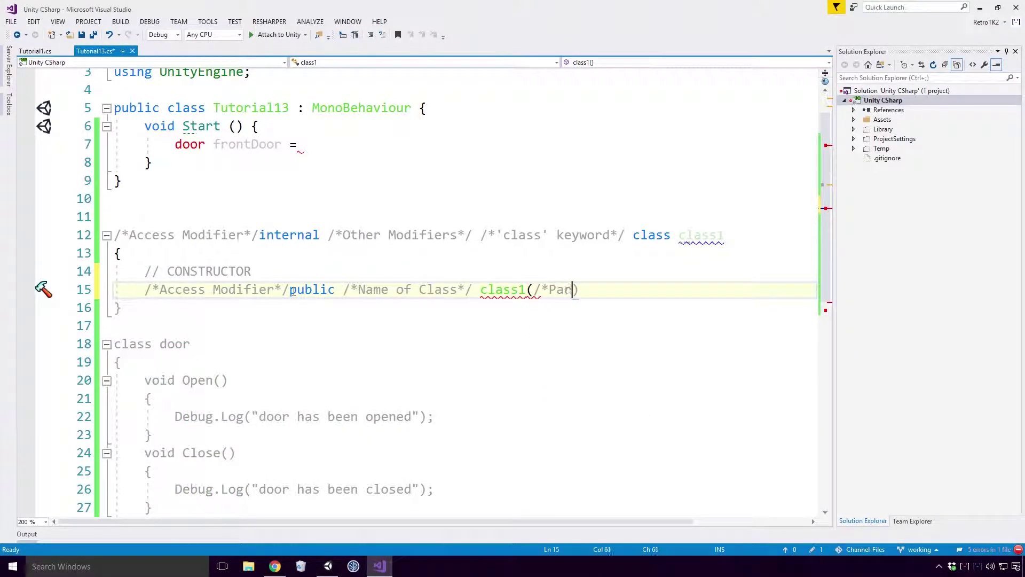
text(ameters)
text(*/))
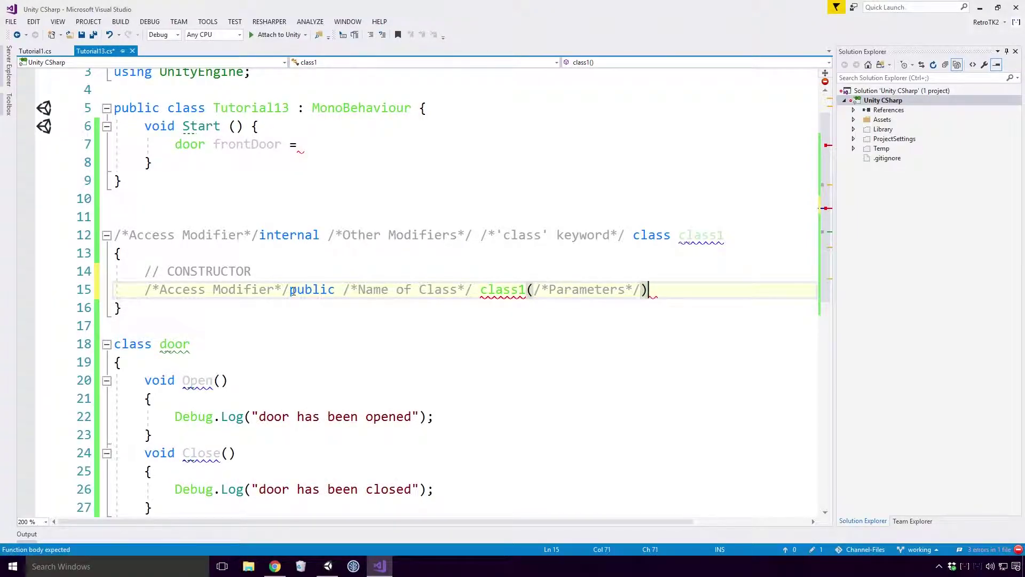
text( {)
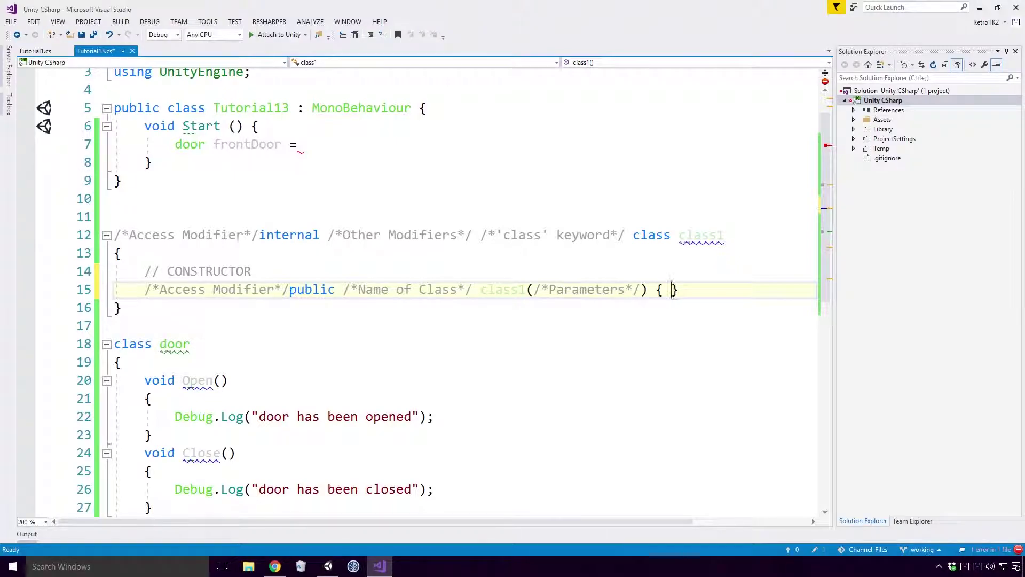
Expand the commented constructor's braces and add public class1(int i) with an empty body
key(ctrl+shift+z)
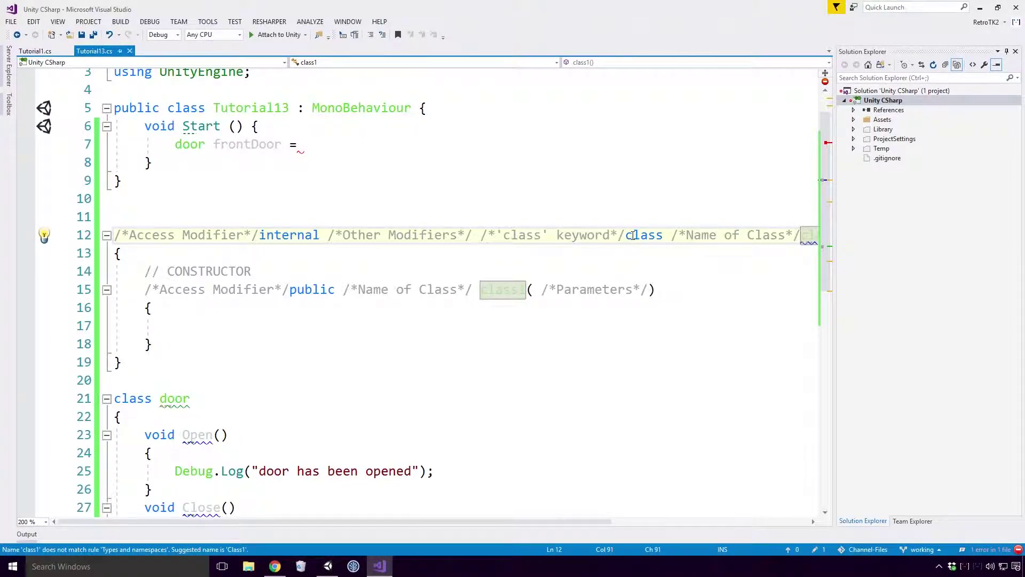
click(276, 343)
key(End)
key(Return)
key(Return)
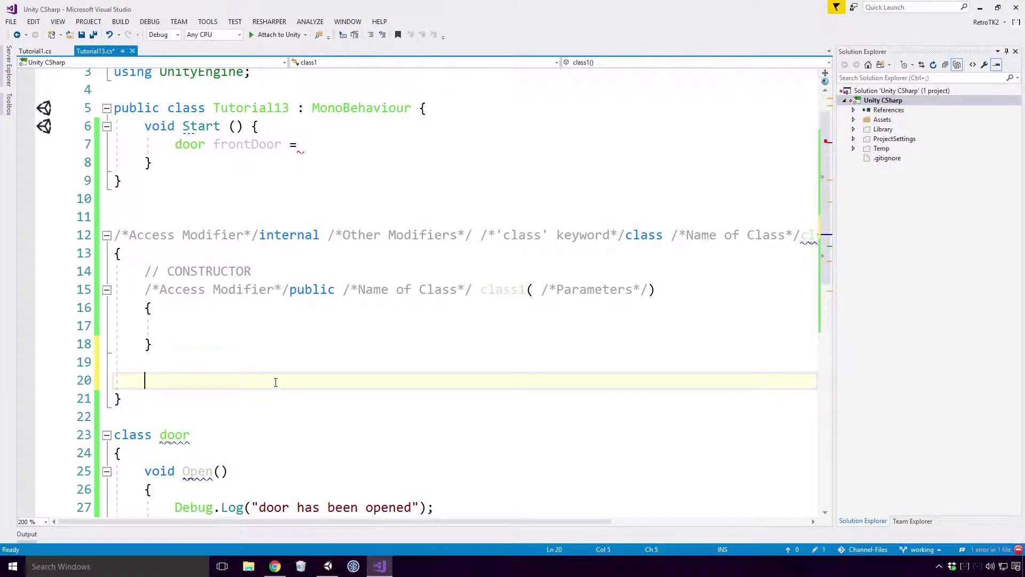
text(public cl)
key(Escape)
text(ass1(int i)
key(End)
text({ })
key(Left)
key(Return)
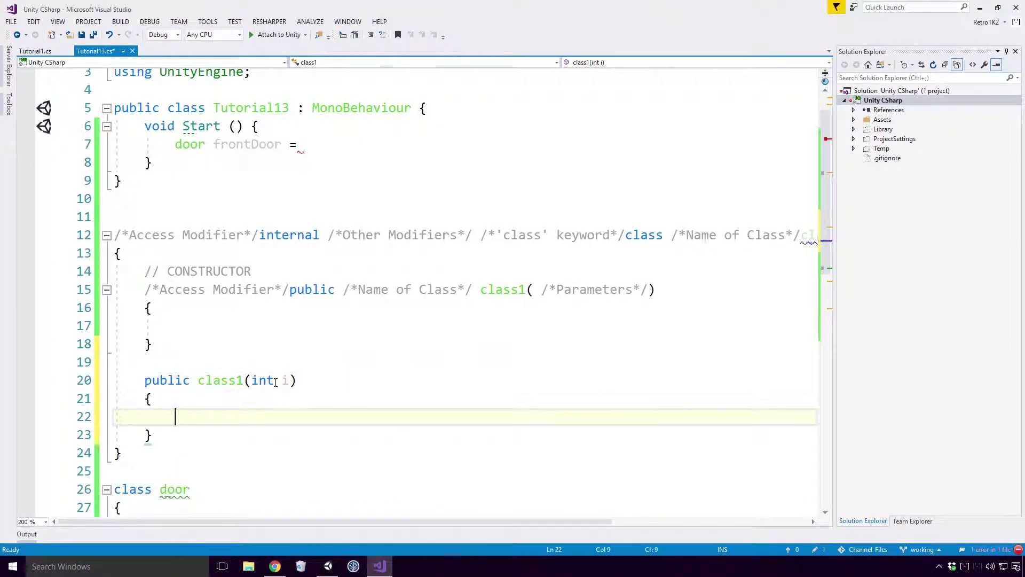
click(328, 144)
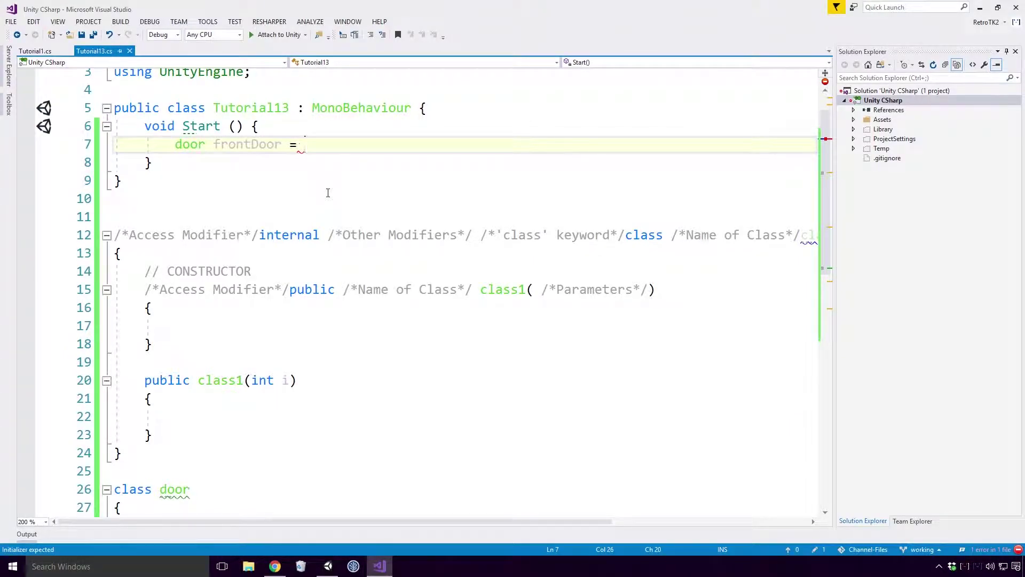
text(new door();)
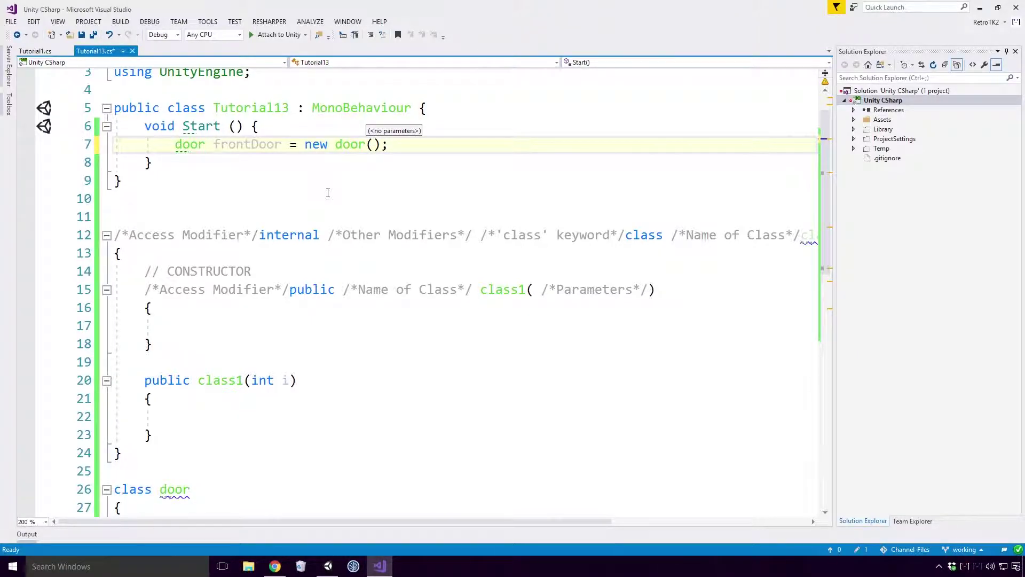
Assign frontDoor = new door(), then give door a door() constructor marked private
key(F12)
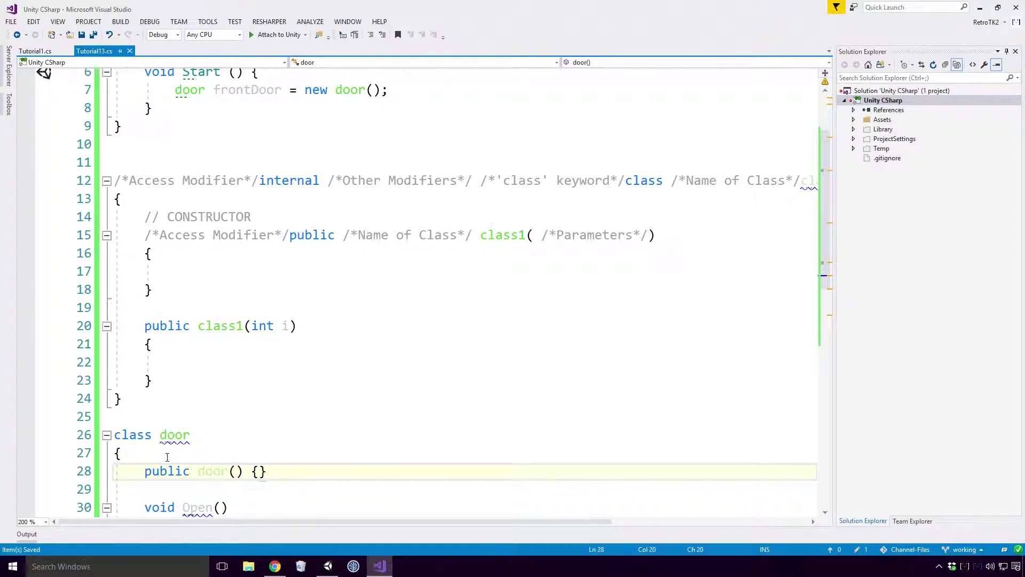
click(169, 471)
double_click(169, 471)
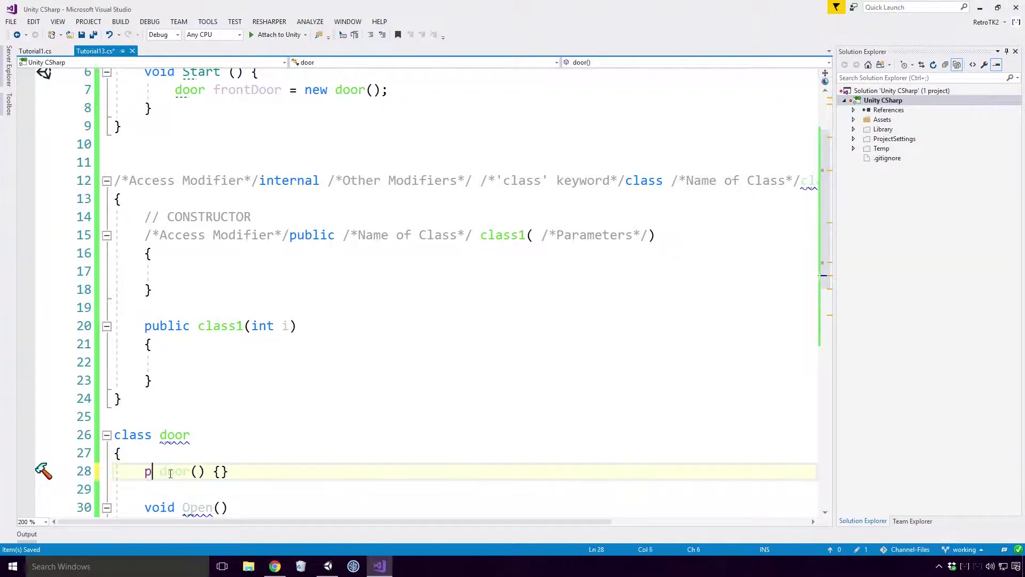
text(private)
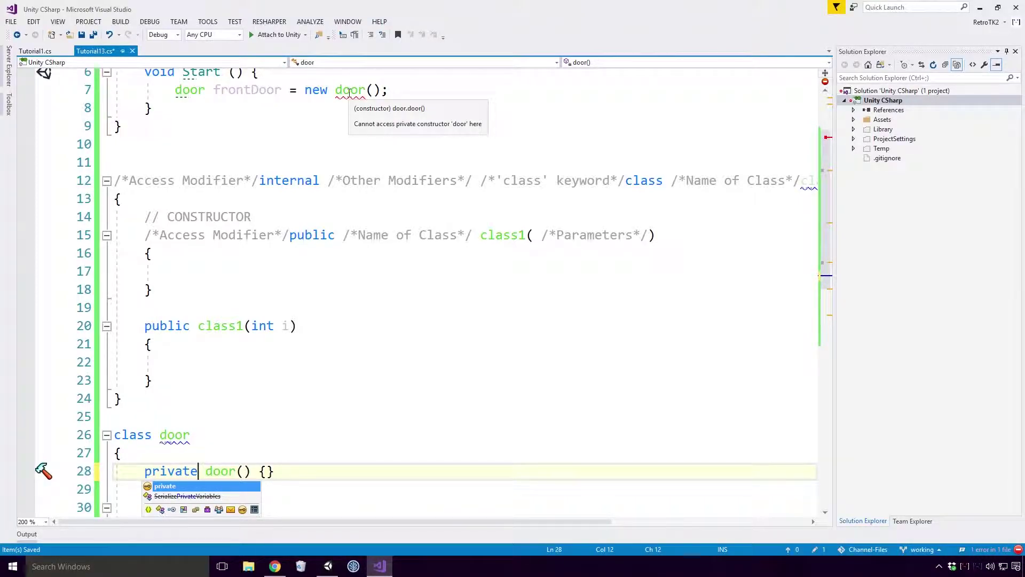
scroll(454, 218, up, 3)
click(455, 186)
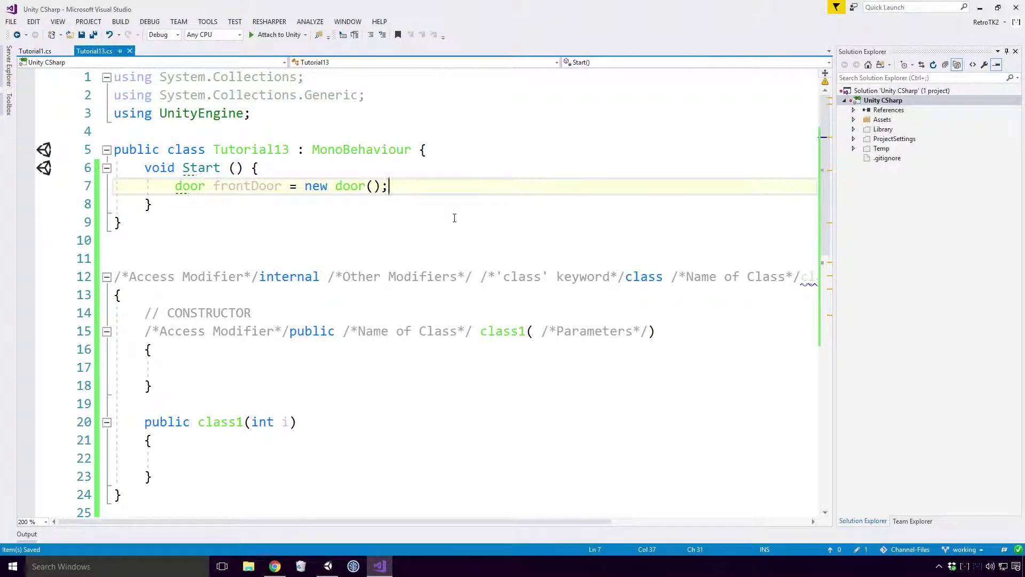
Begin a frontDoor call on a new line in Start and browse its members
key(Return)
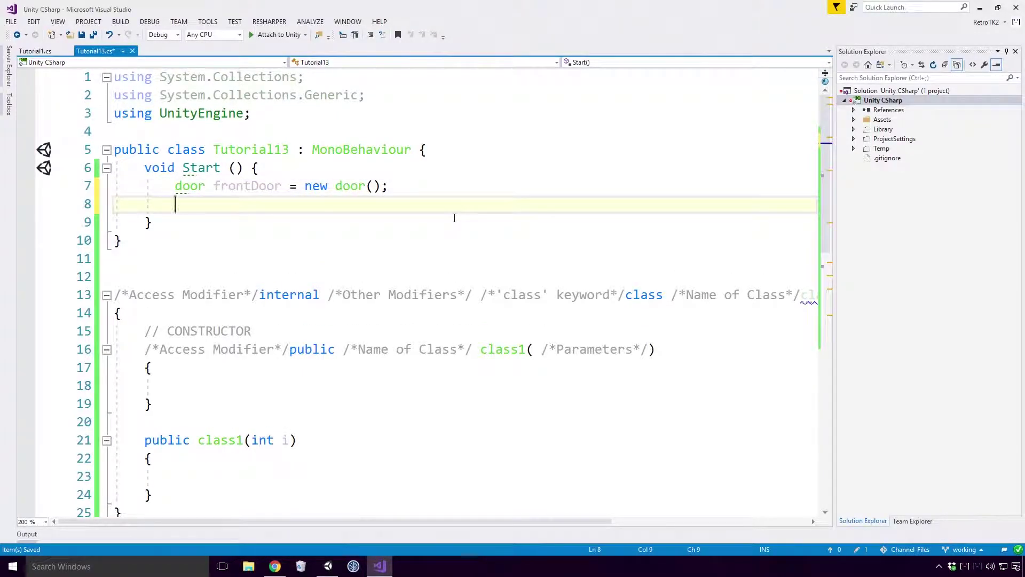
text(fr)
key(Tab)
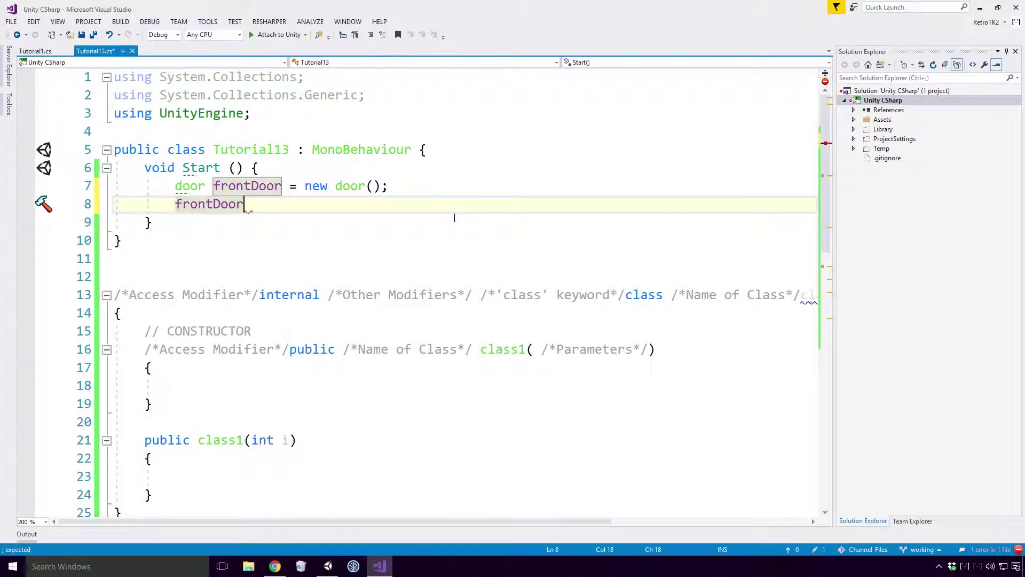
text(.)
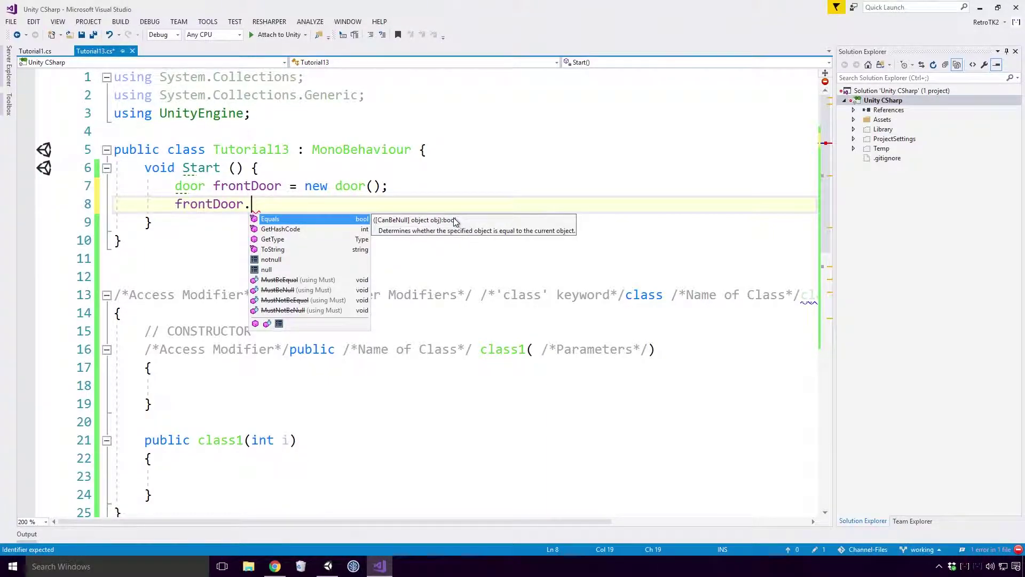
key(Down)
key(Down)
key(Down)
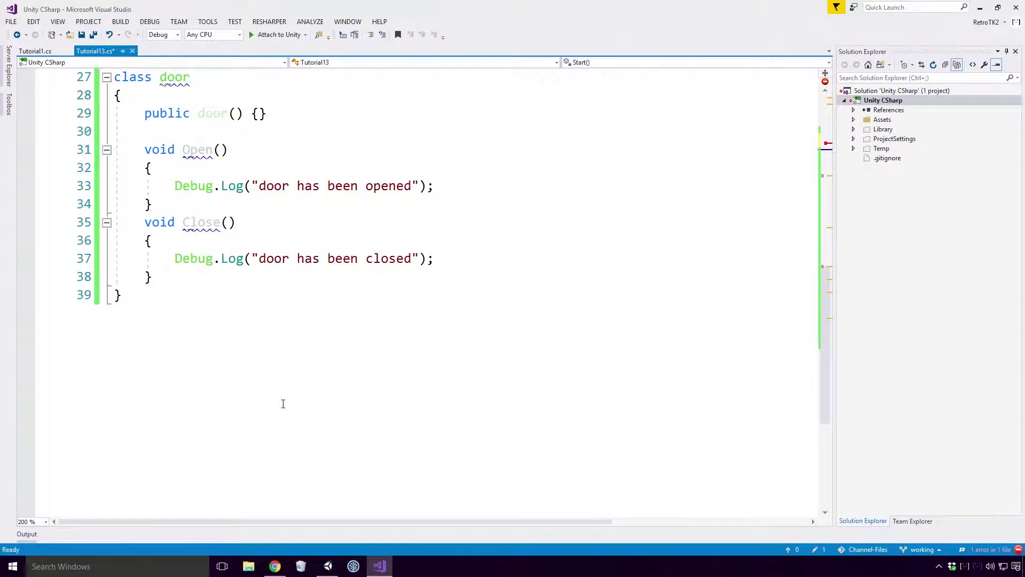
Make the Open and Close methods public
click(143, 151)
text(pub)
key(Tab)
click(143, 223)
text(pub)
key(Tab)
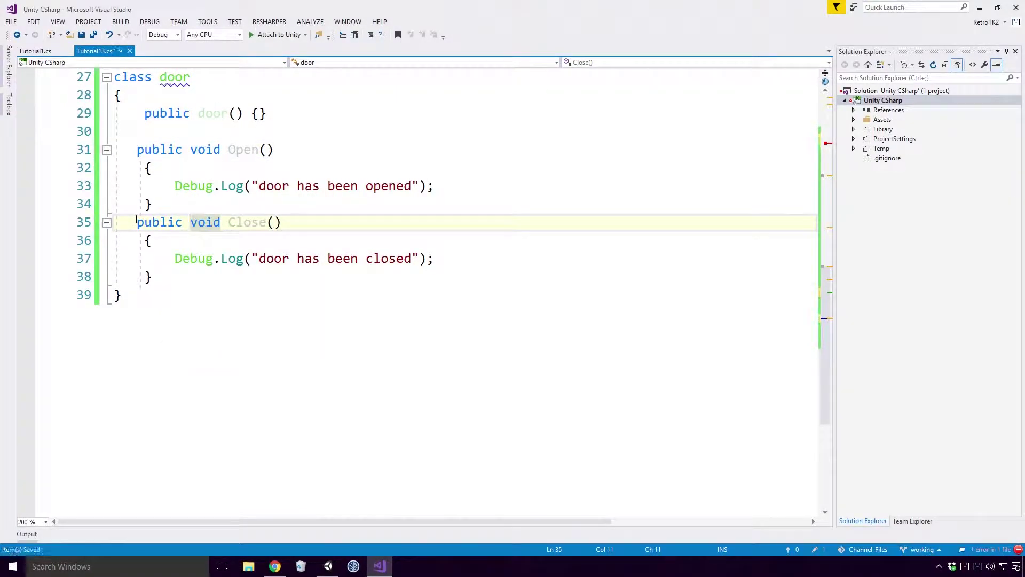
Call frontDoor.Close() then frontDoor.Open() in Start, and save the script
key(ctrl+Home)
click(264, 204)
key(BackSpace)
text(.)
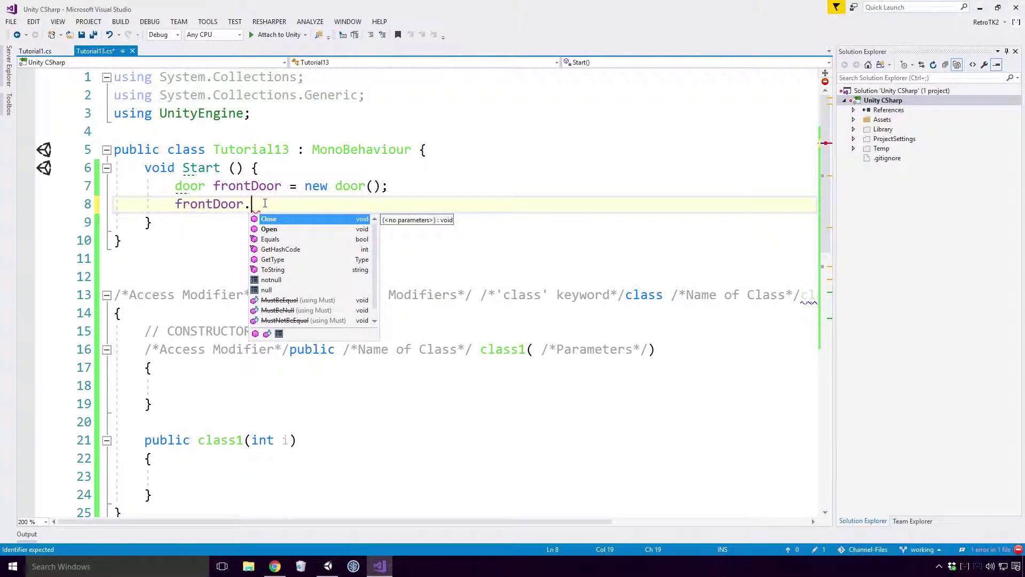
key(Tab)
text(();)
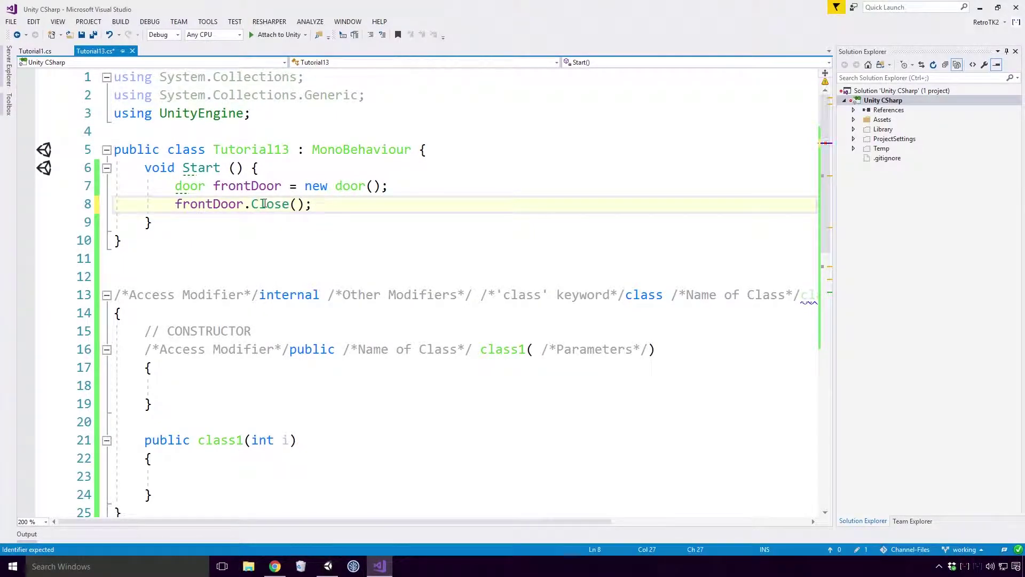
key(Return)
text(fron)
key(Tab)
text(.op)
key(Tab)
text(();)
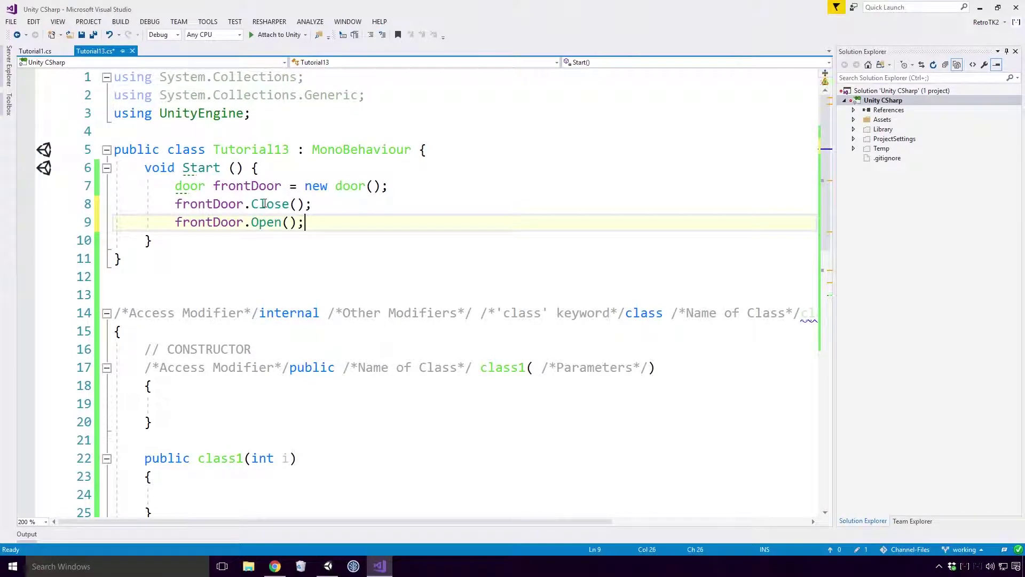
key(ctrl+s)
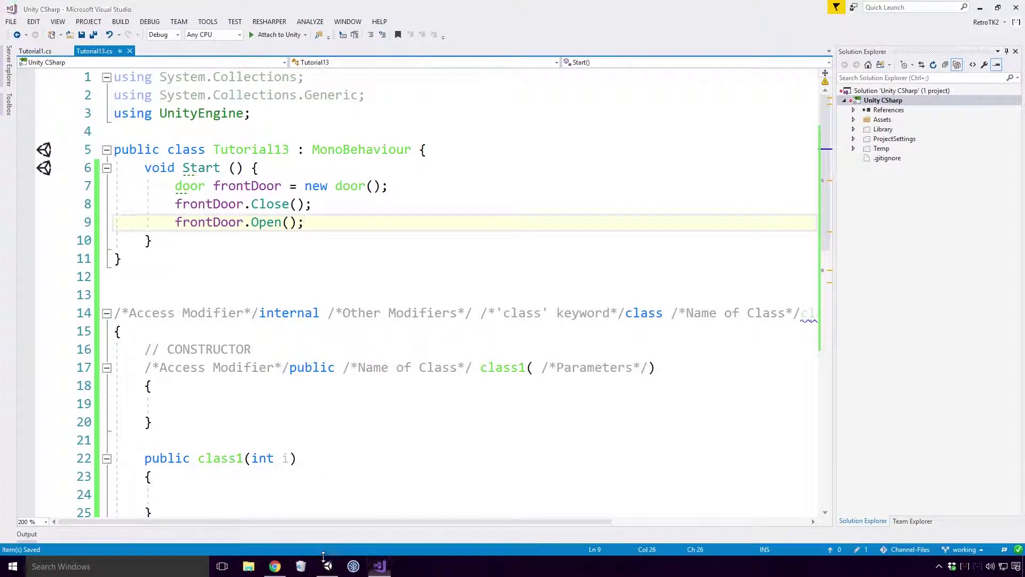
Attach Tutorial13 to Main Camera, run the scene, and inspect the door closed and opened logs
click(328, 566)
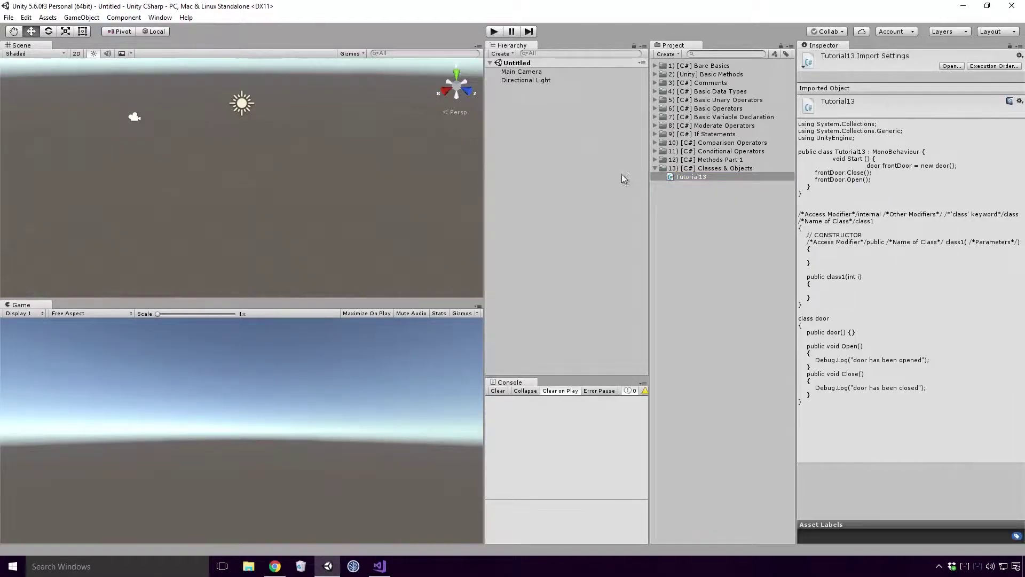
drag(689, 176, 528, 72)
click(494, 31)
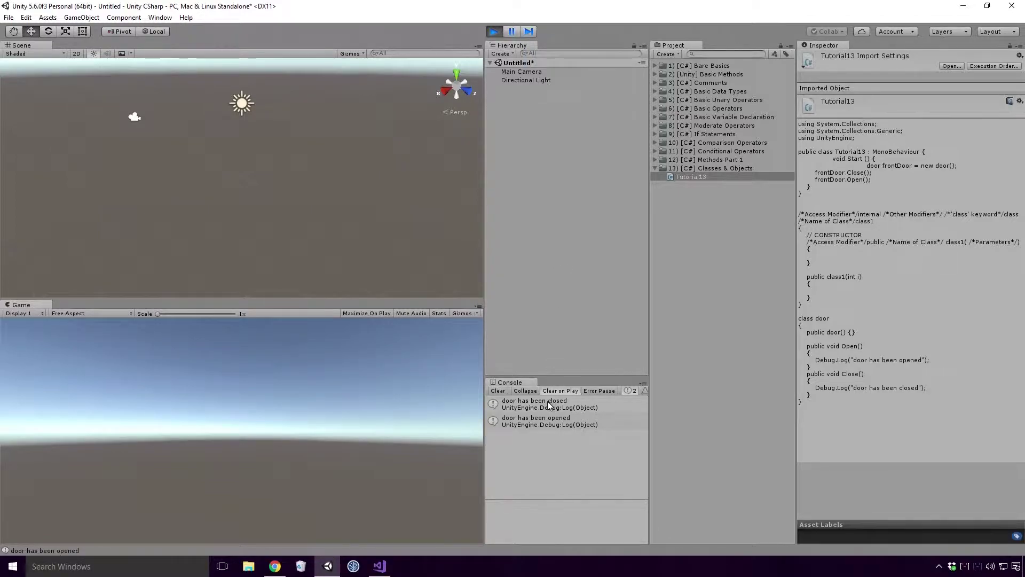
click(547, 401)
click(558, 421)
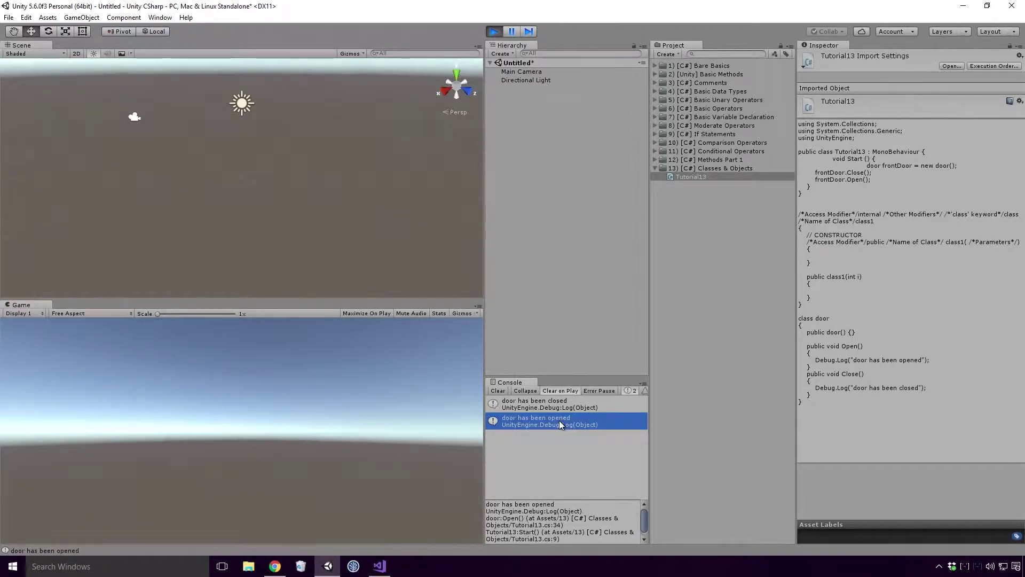
Duplicate the frontDoor.Open(); line in Start and save the script
key(alt+Tab)
key(Return)
text(frontDoor.Open();)
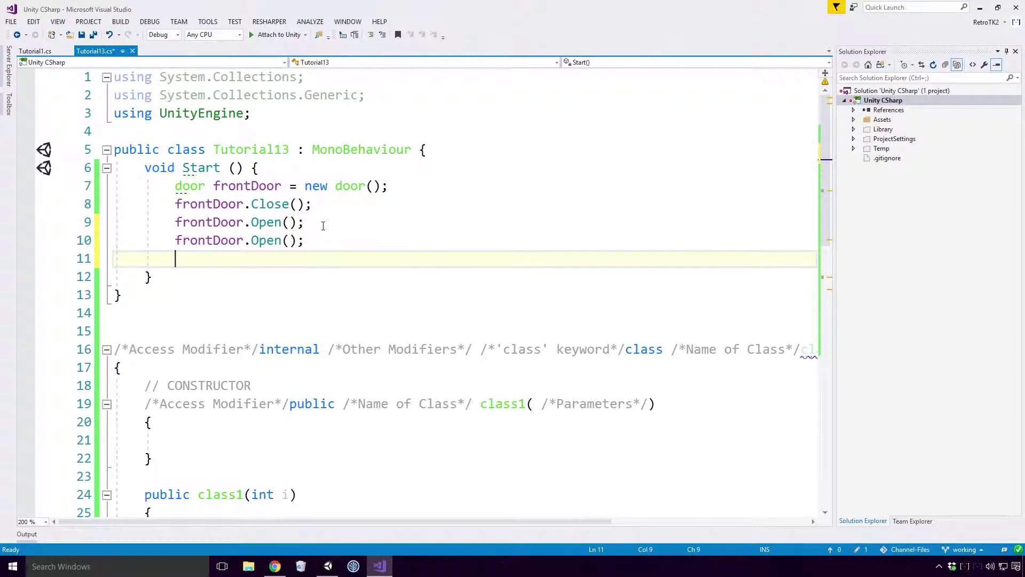
Check the Unity console entries: door closed, then door opened twice
key(alt+Tab)
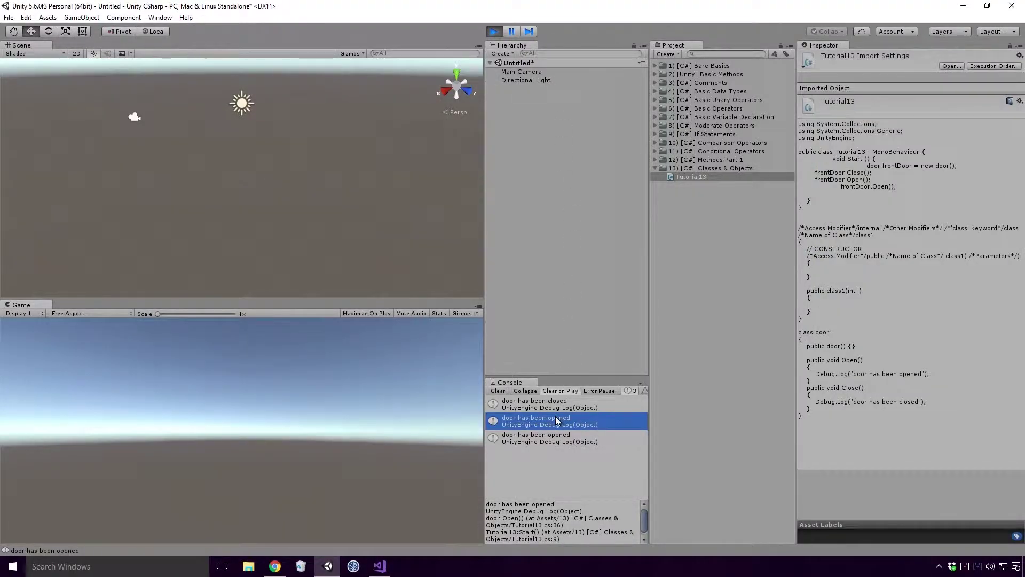
click(576, 442)
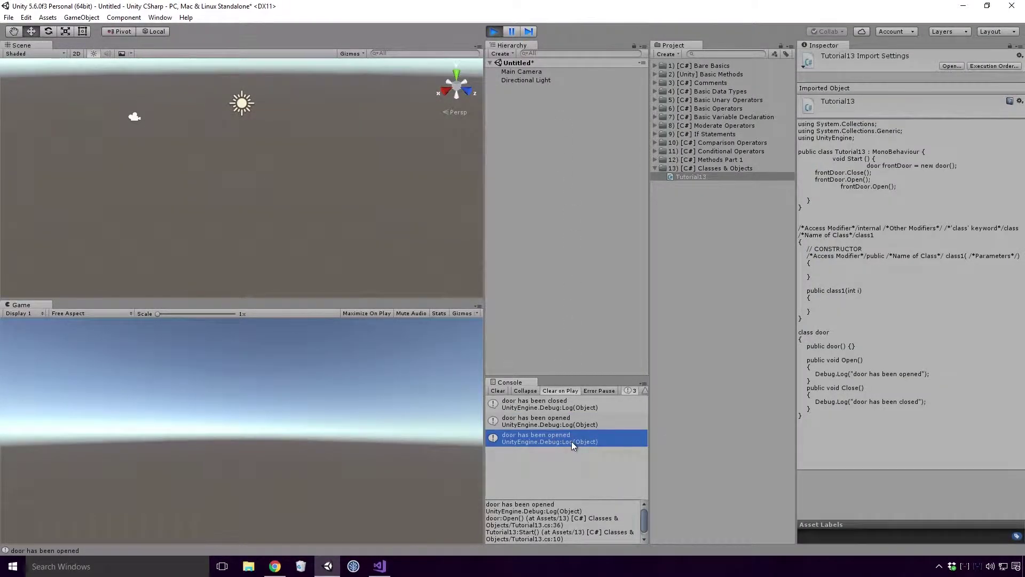
key(alt+Tab)
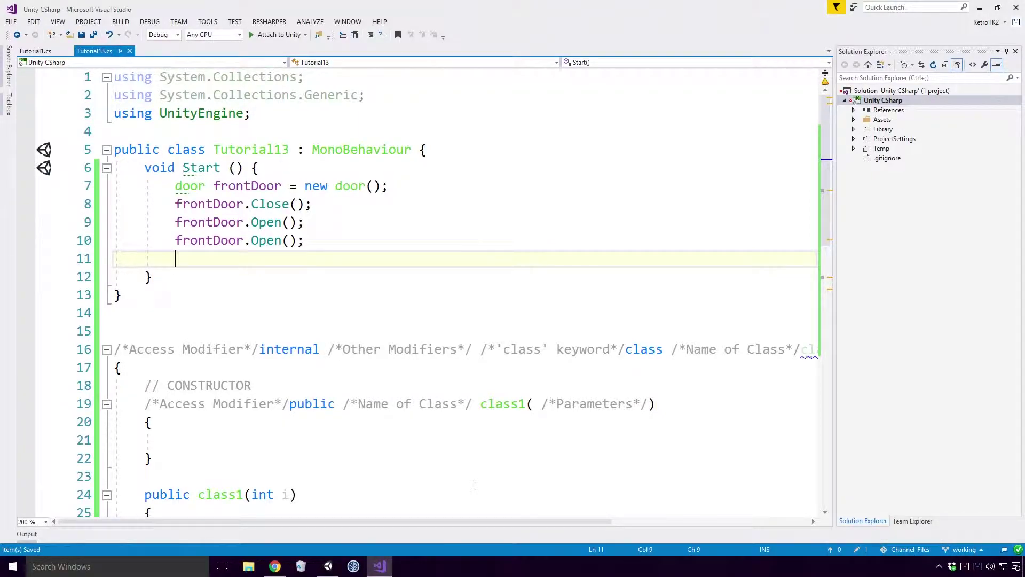
key(alt+Tab)
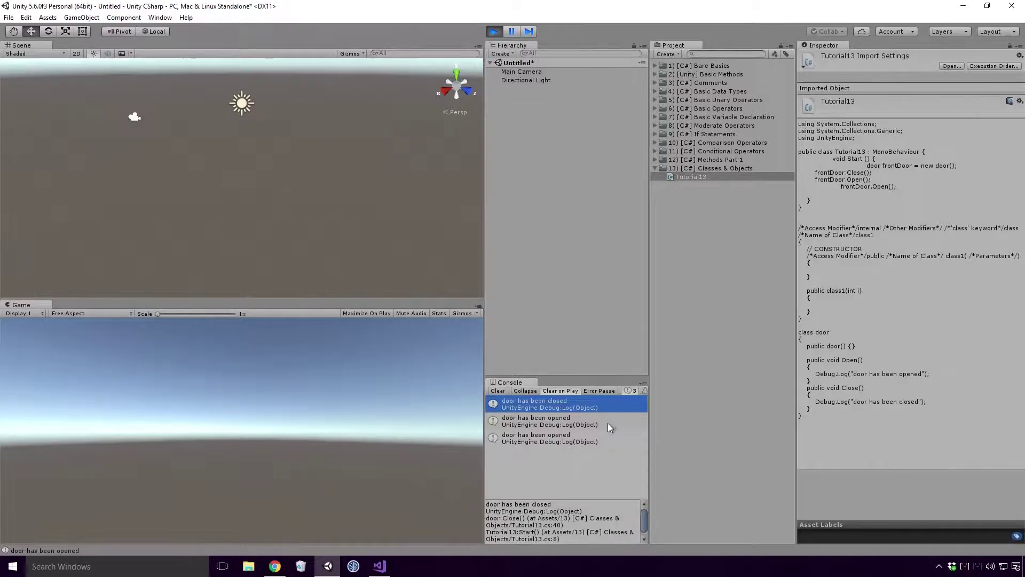
click(608, 424)
click(617, 437)
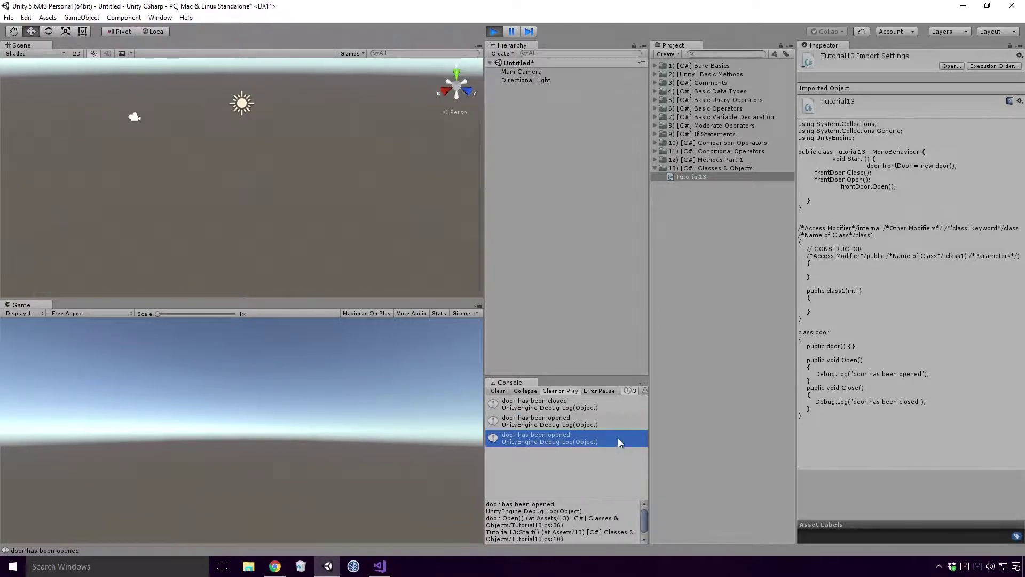
key(alt+Tab)
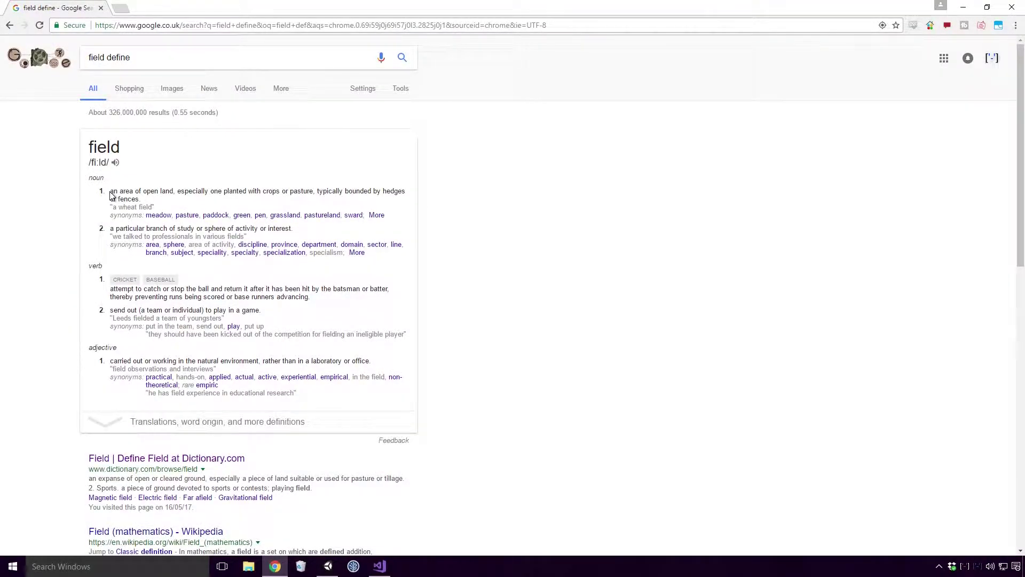
drag(111, 195, 249, 191)
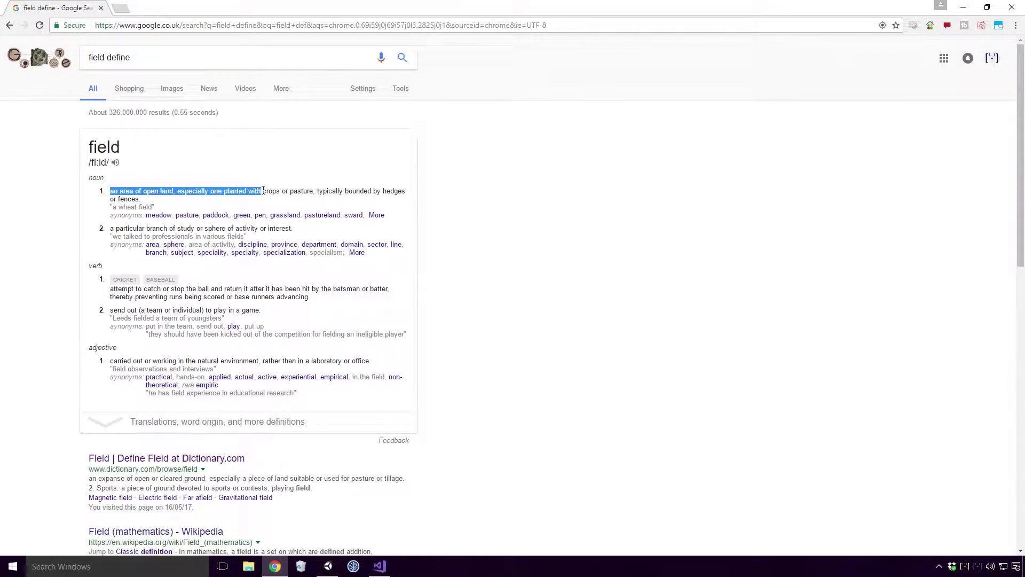
drag(263, 191, 315, 192)
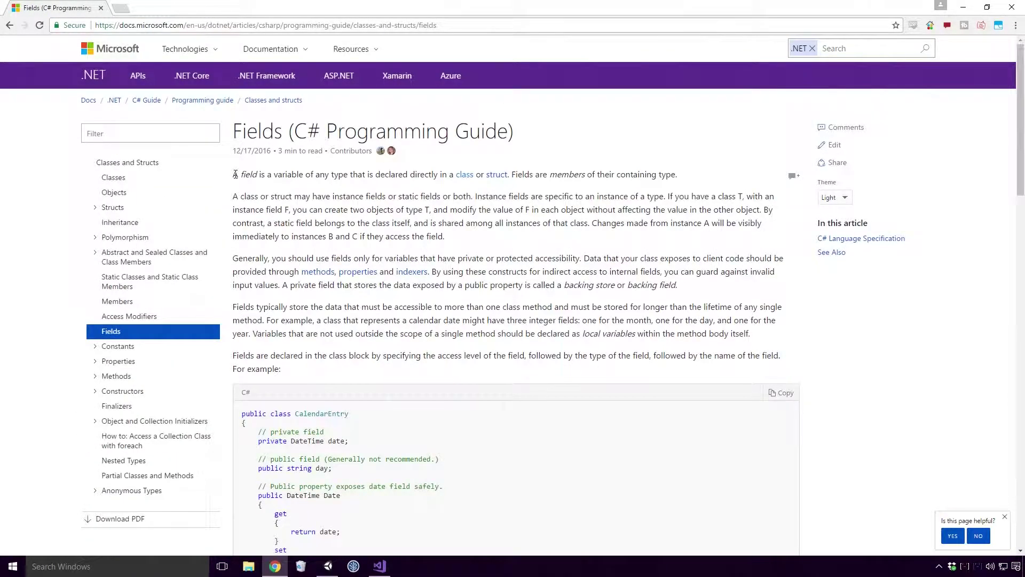
drag(234, 173, 677, 173)
Declare 'private bool isOpen = false;' at the top of the door class
key(alt+Tab)
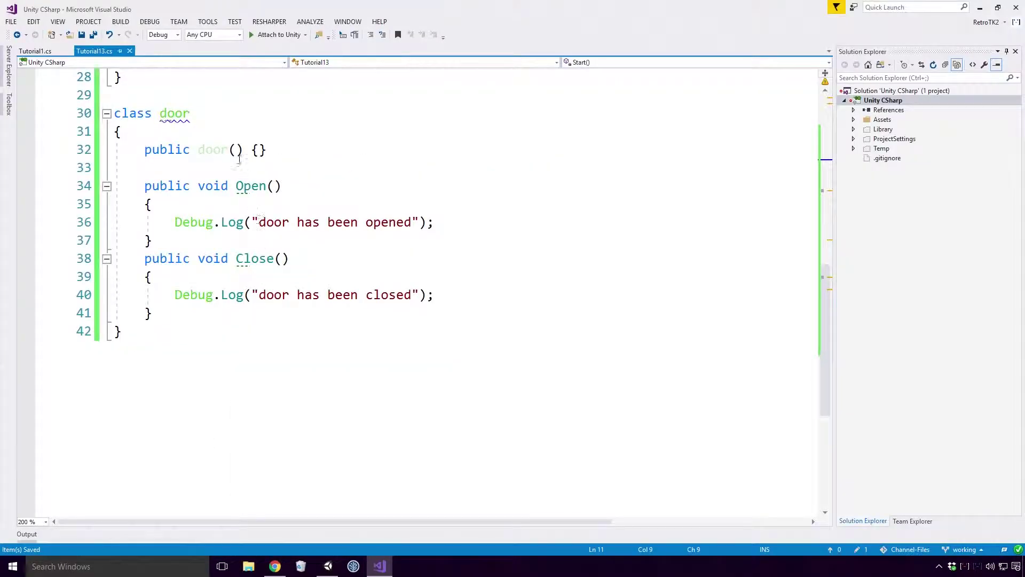
click(228, 130)
key(Return)
text(bool isOpen;)
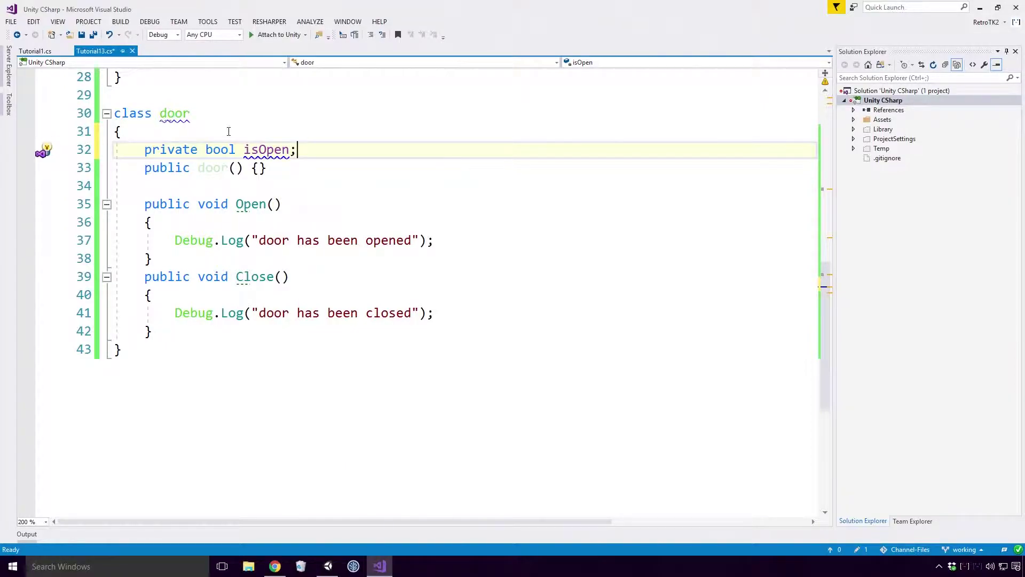
key(Left)
text(=)
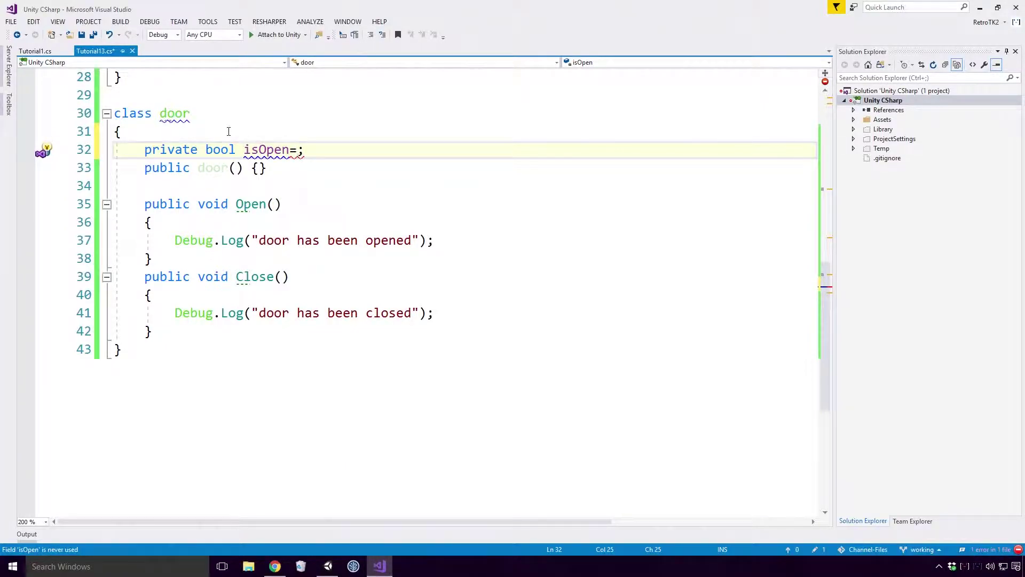
text(false)
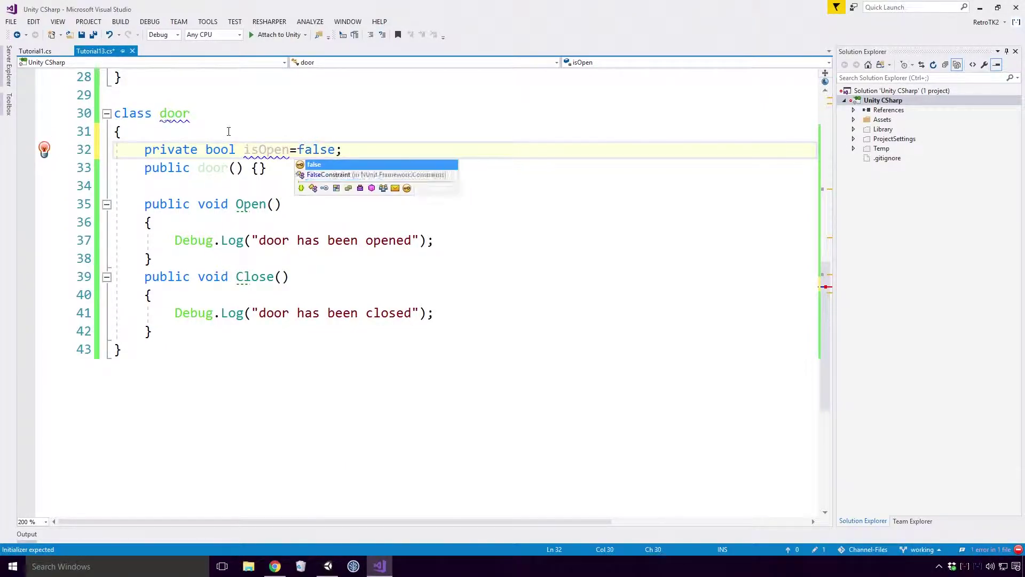
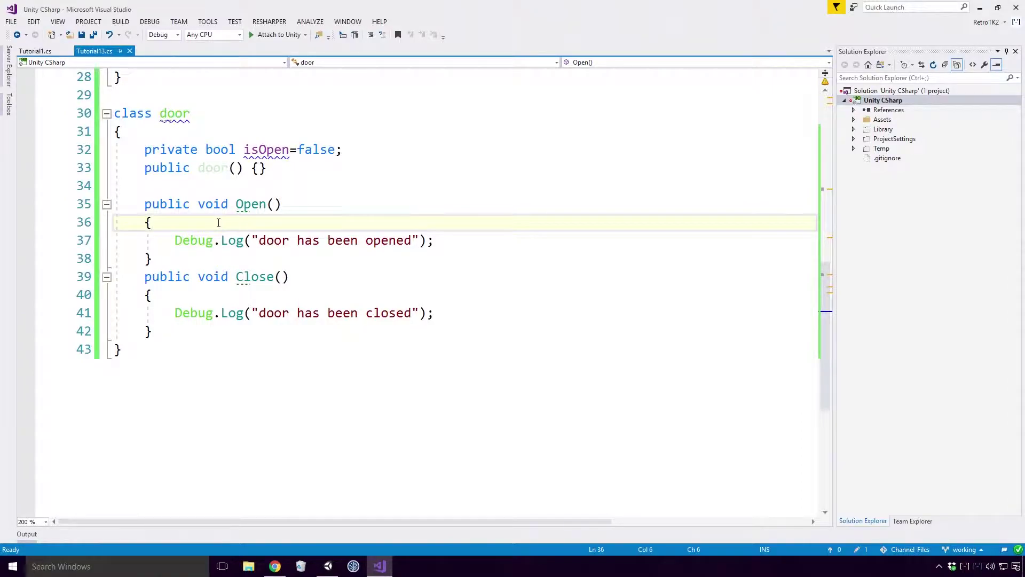
Rename the private bool field isOpen to _isOpen and save the script
click(244, 150)
text(_)
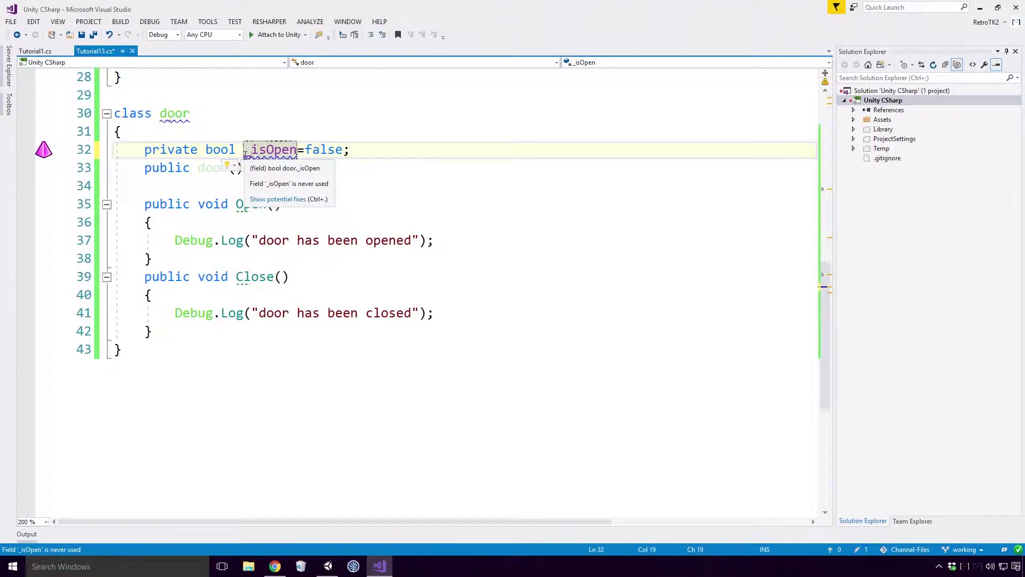
click(228, 240)
key(ctrl+s)
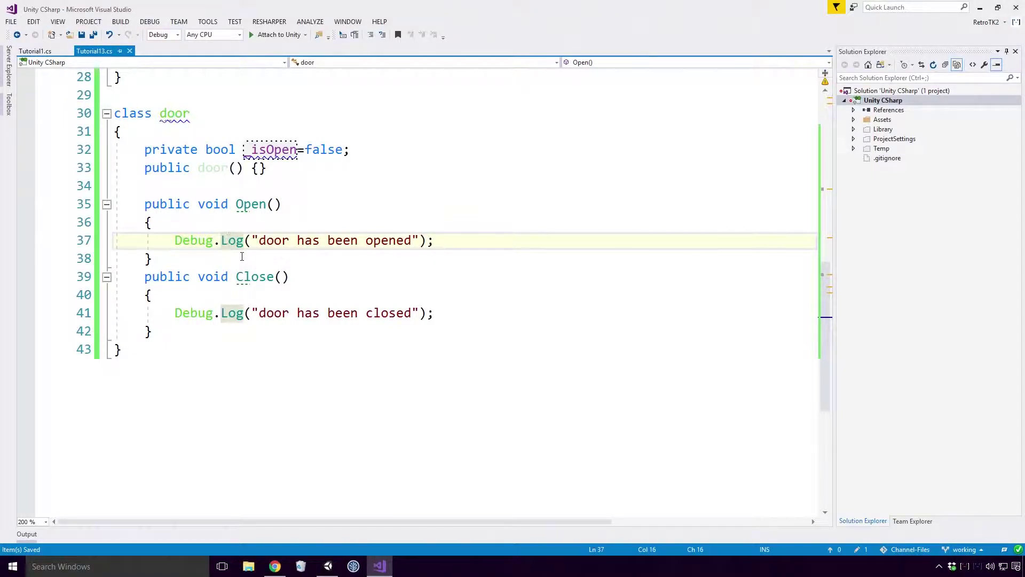
Guard Open() with if (_isOpen) logging "door is already open", else set _isOpen = true
key(ctrl+Return)
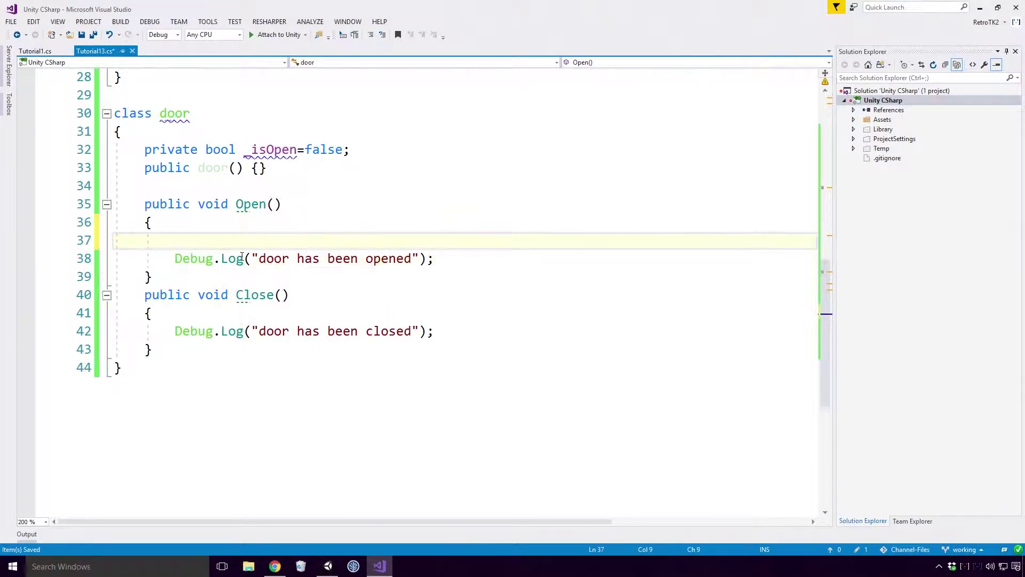
text(if()
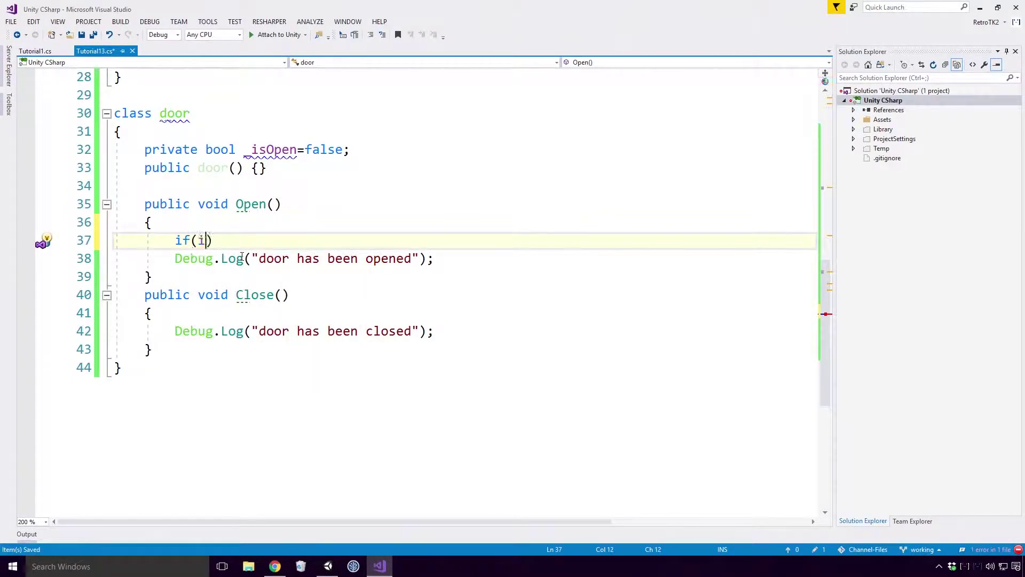
text(iso)
key(Tab)
key(End)
text(Debug.Log()
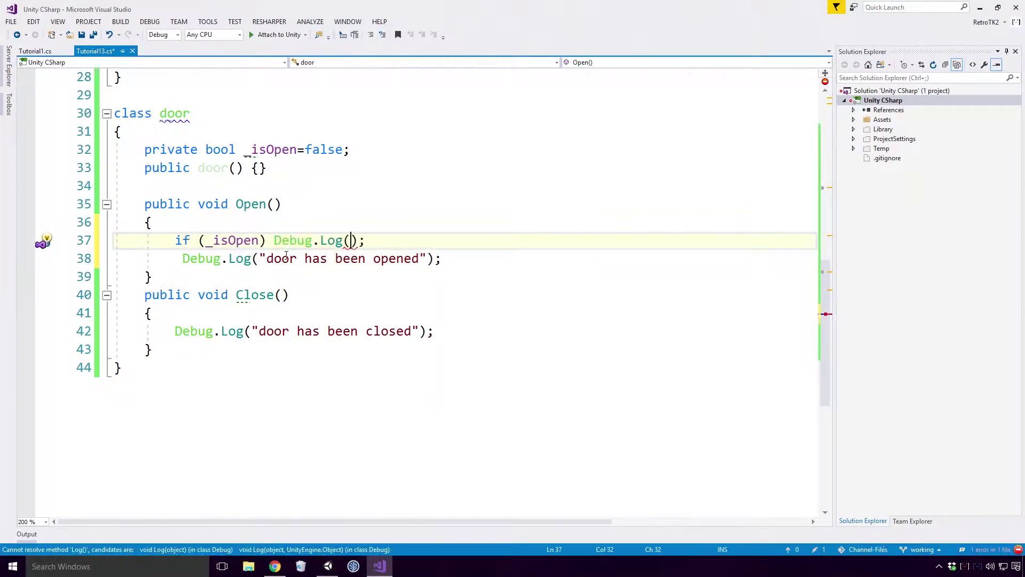
text("door is already open)
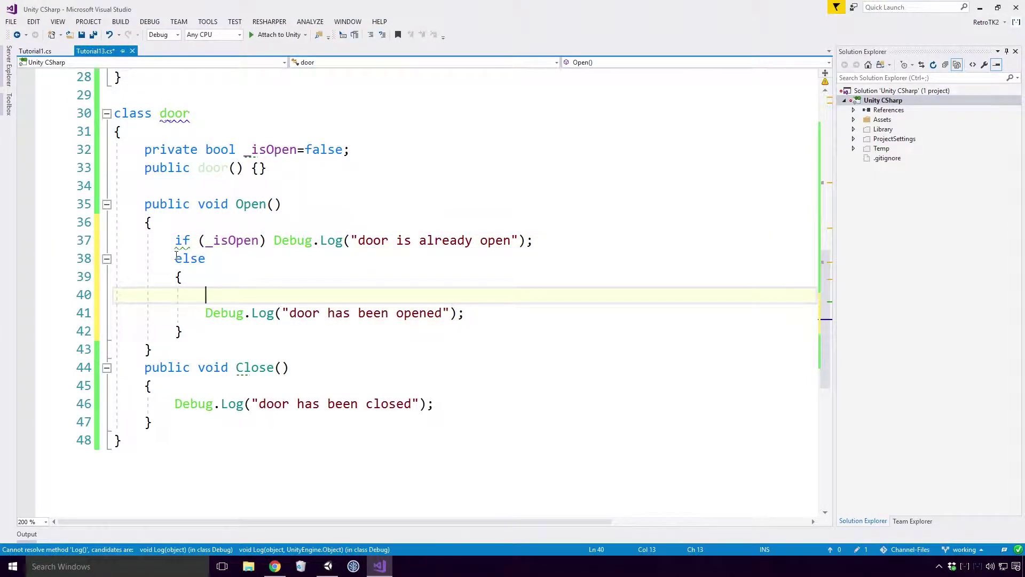
text(_isOpen)
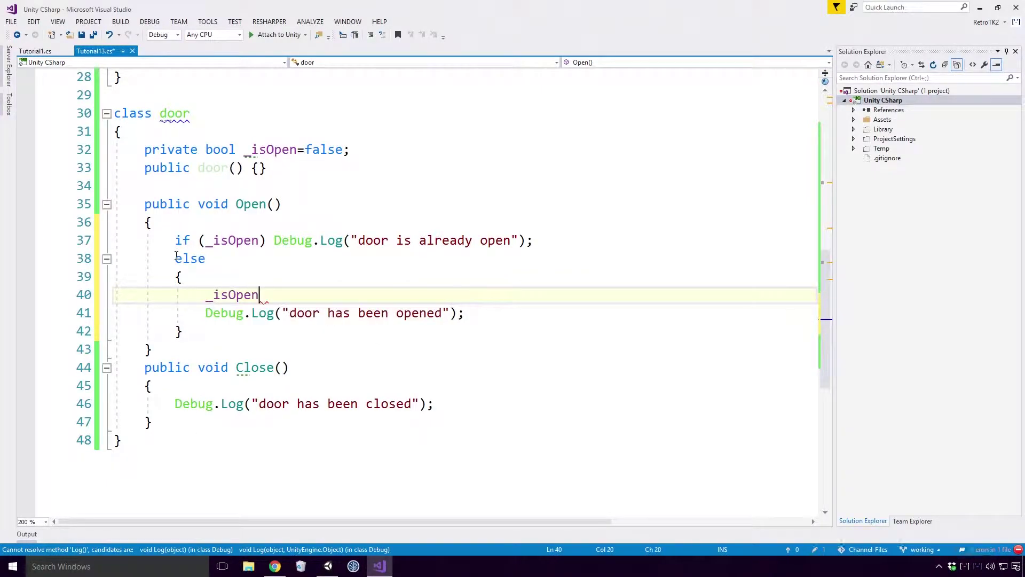
text( = true)
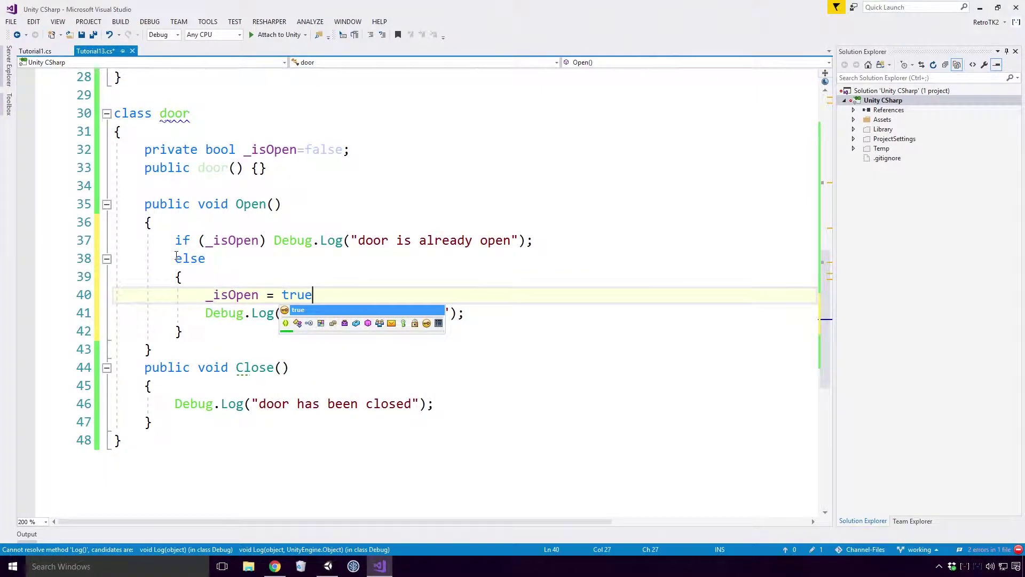
text(;)
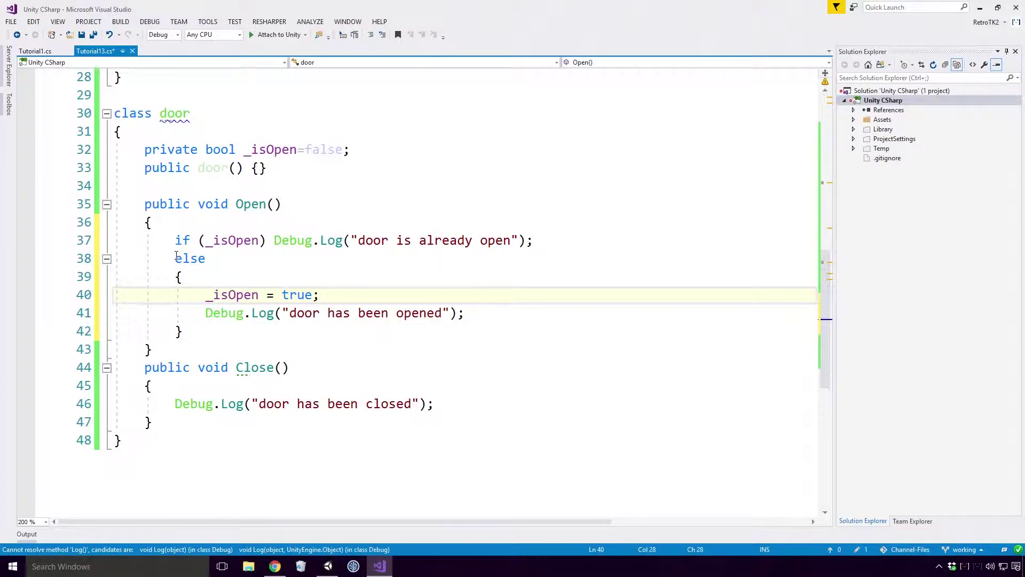
scroll(401, 280, down, 2)
click(213, 278)
key(Return)
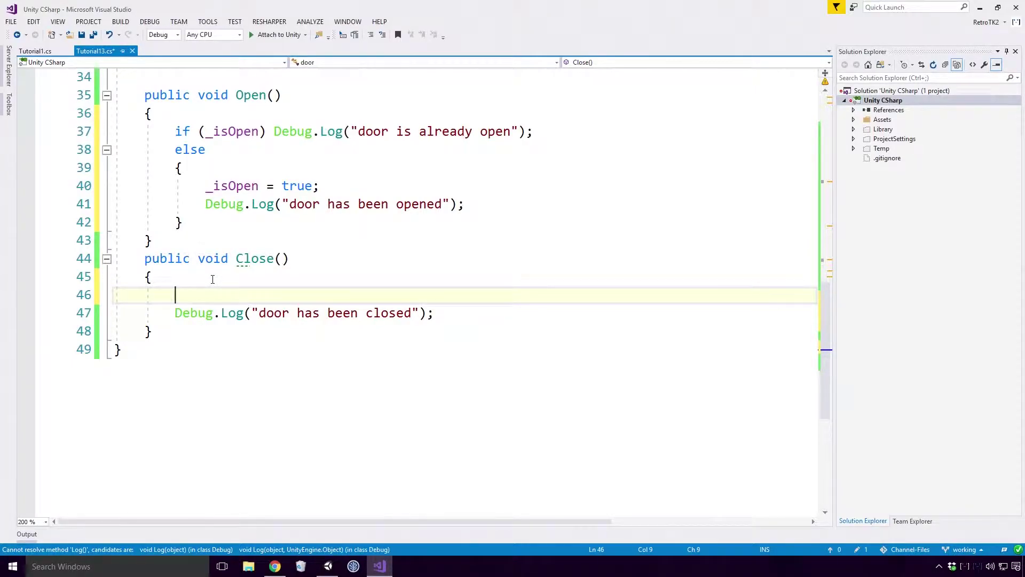
text(if())
Add if (!_isOpen) to Close(), logging "door is already closed" and returning
key(Left)
key(Left)
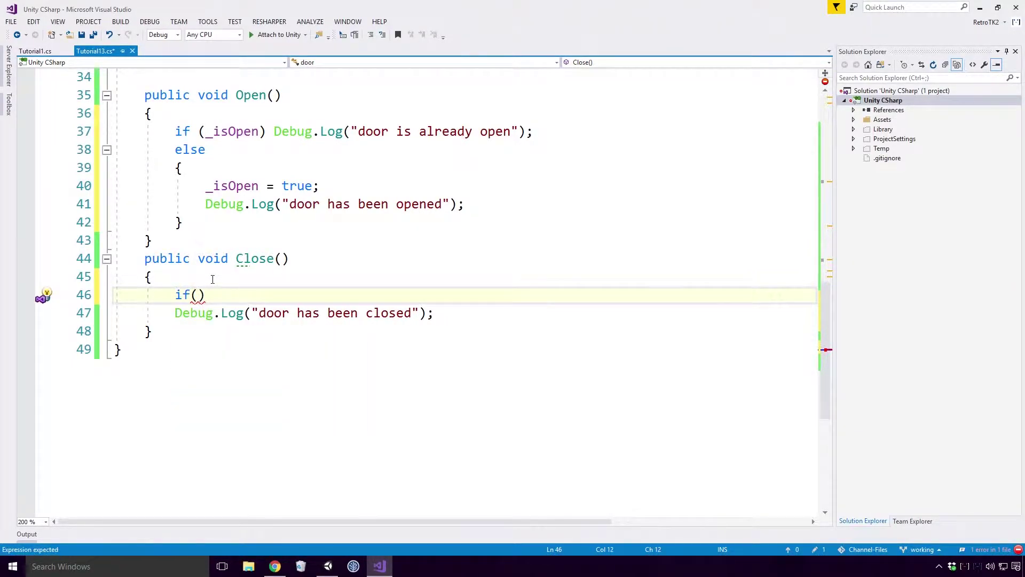
text(_isOpen)
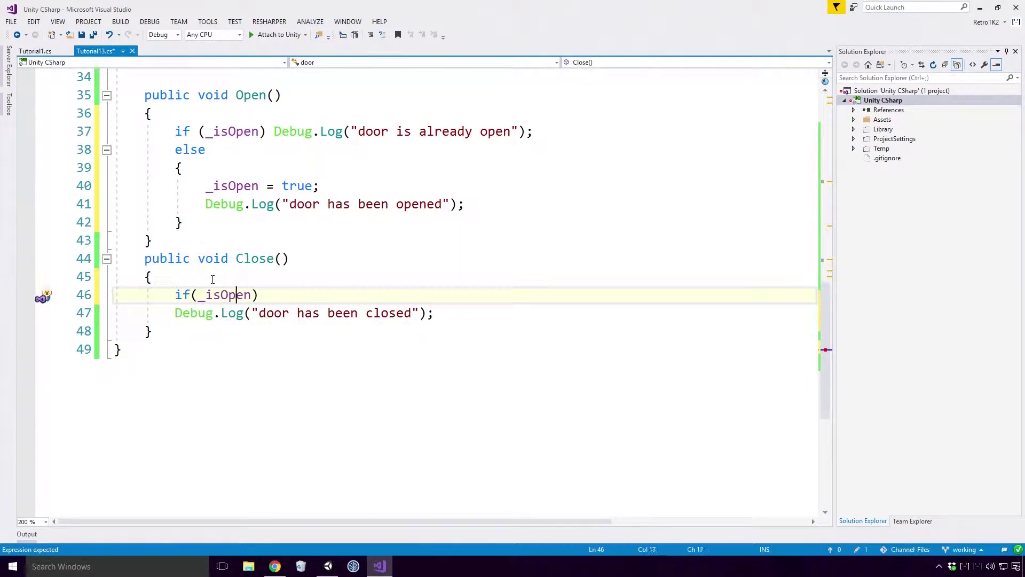
key(Left)
key(Left)
key(Left)
text(!)
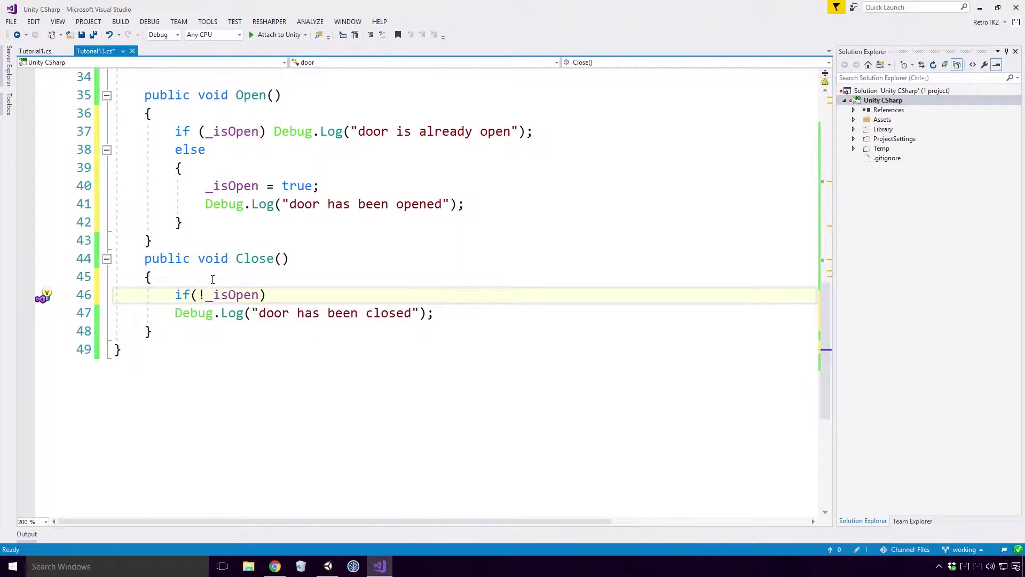
key(End)
key(Return)
text({)
key(Return)
text(Debug.Log("do)
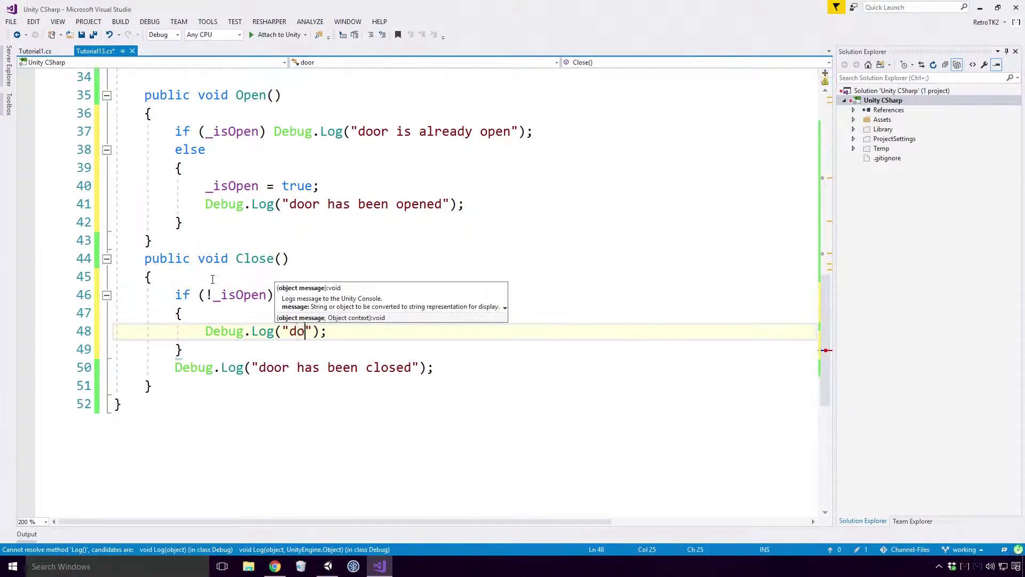
text(or is already closed)
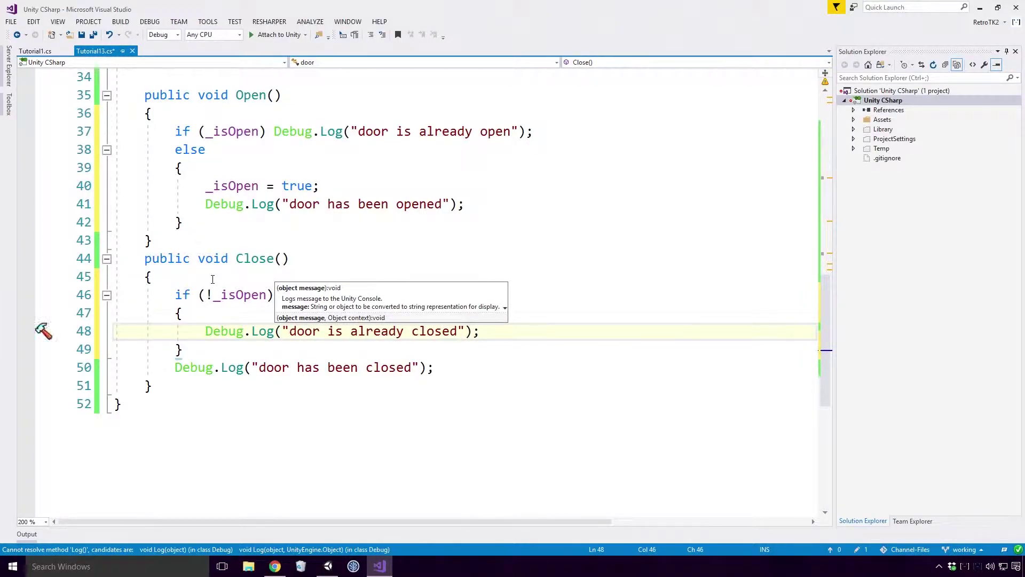
key(End)
key(Return)
text(return)
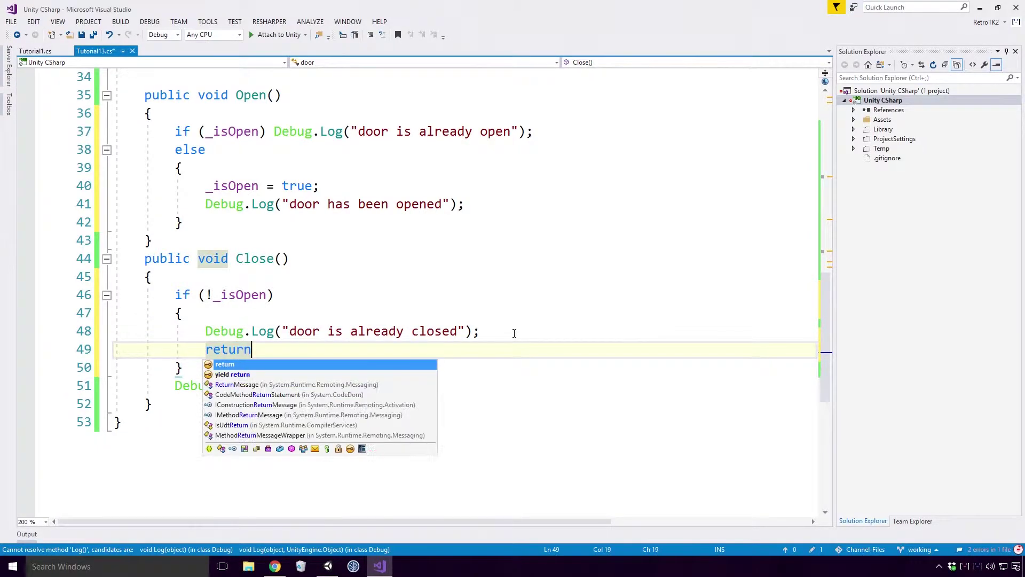
text(;)
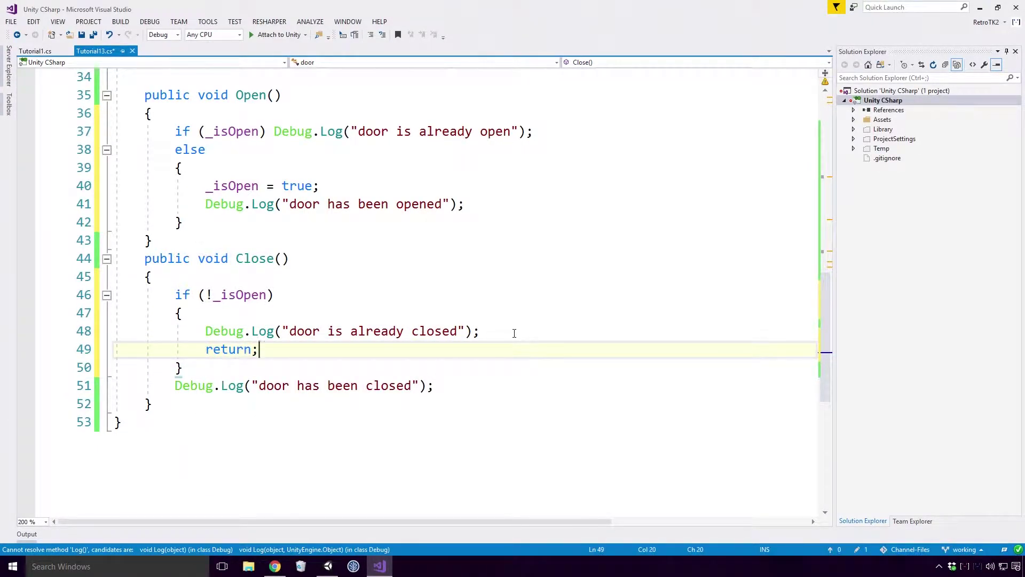
Set _isOpen = false after the guard block and save the script
key(Down)
key(End)
key(Return)
text(_is)
key(Tab)
text(= false;)
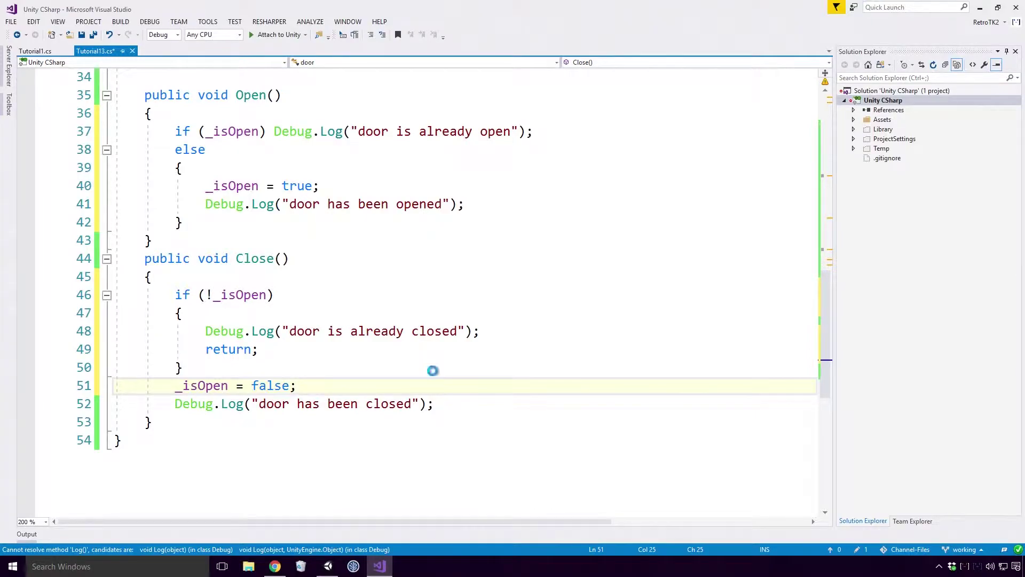
key(ctrl+s)
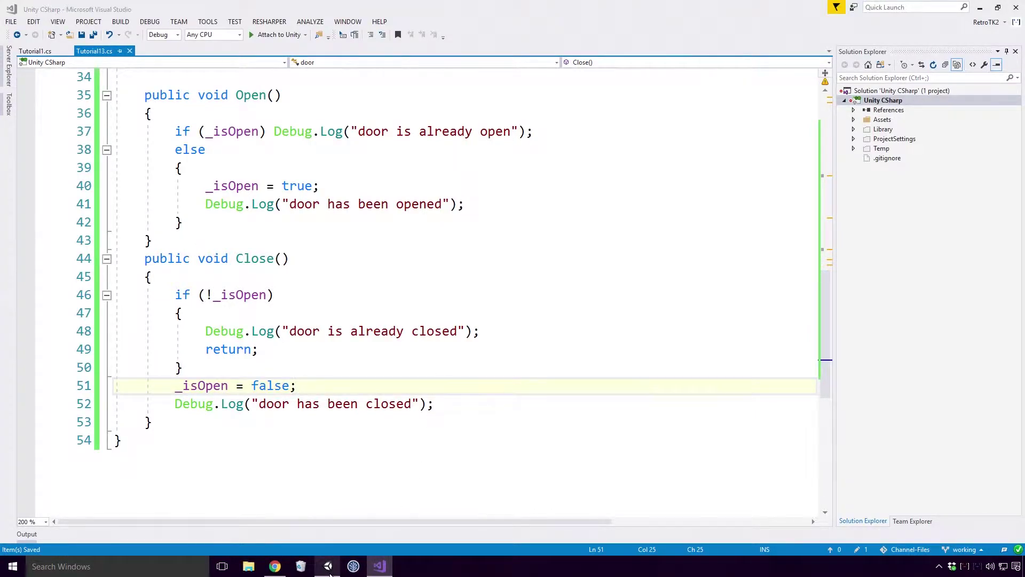
Play the scene in Unity and check the three door Console messages
click(354, 567)
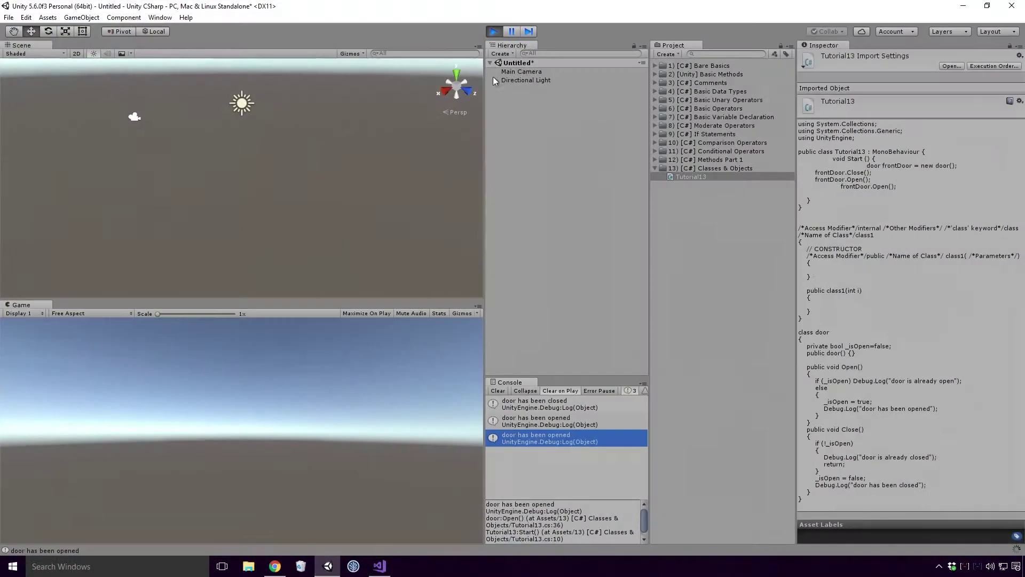
click(496, 32)
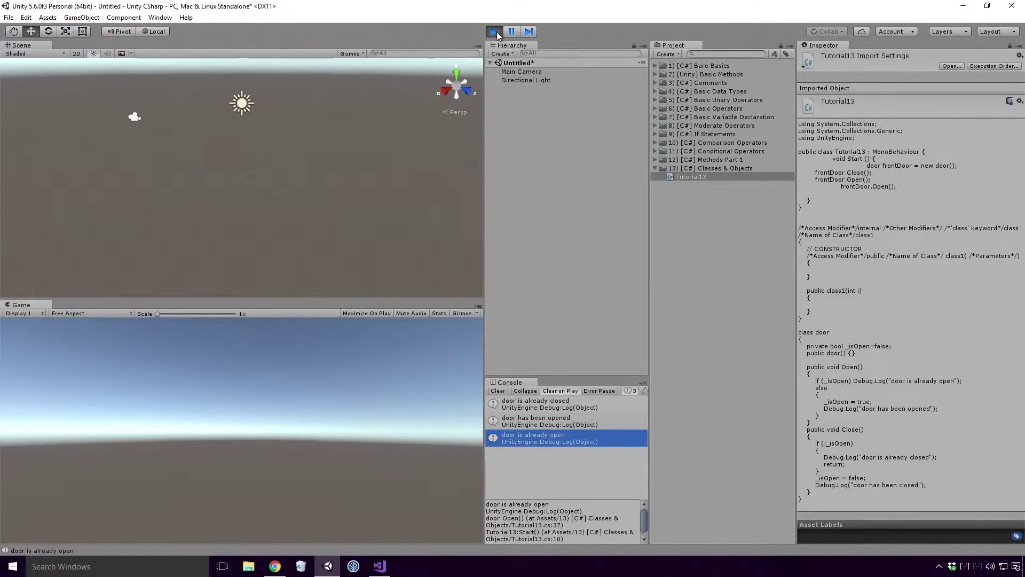
click(560, 404)
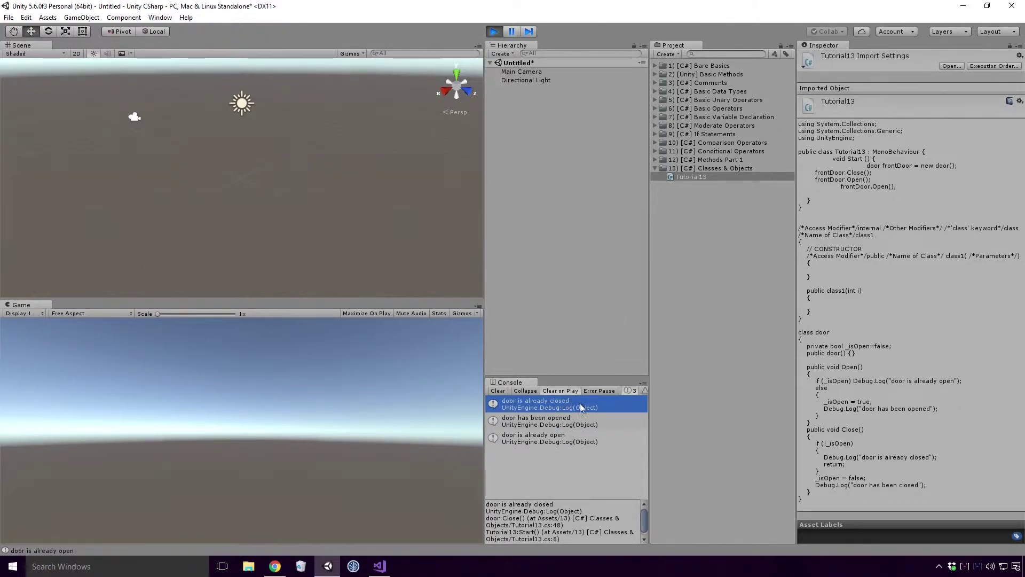
click(582, 420)
click(586, 439)
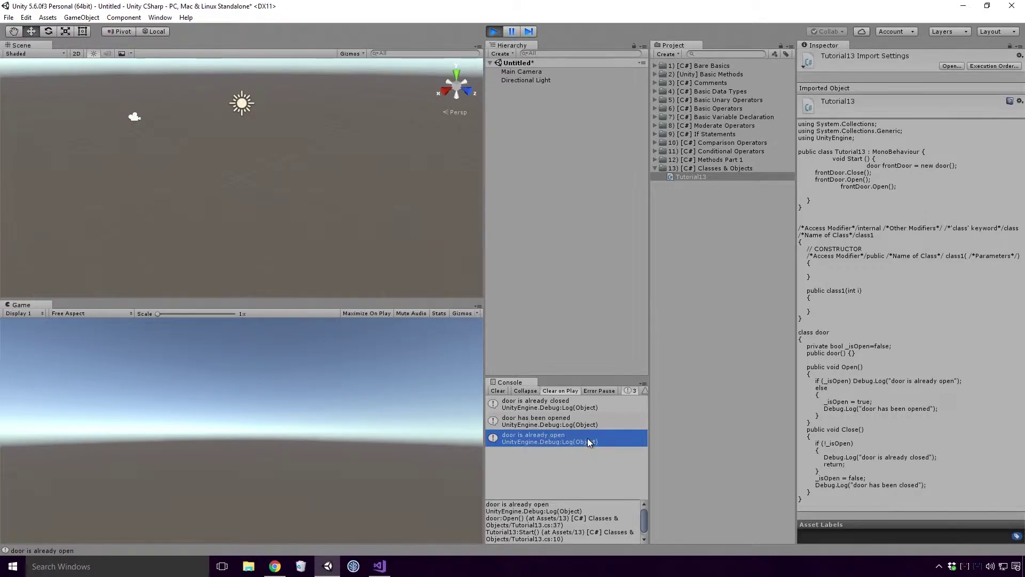
key(alt+Tab)
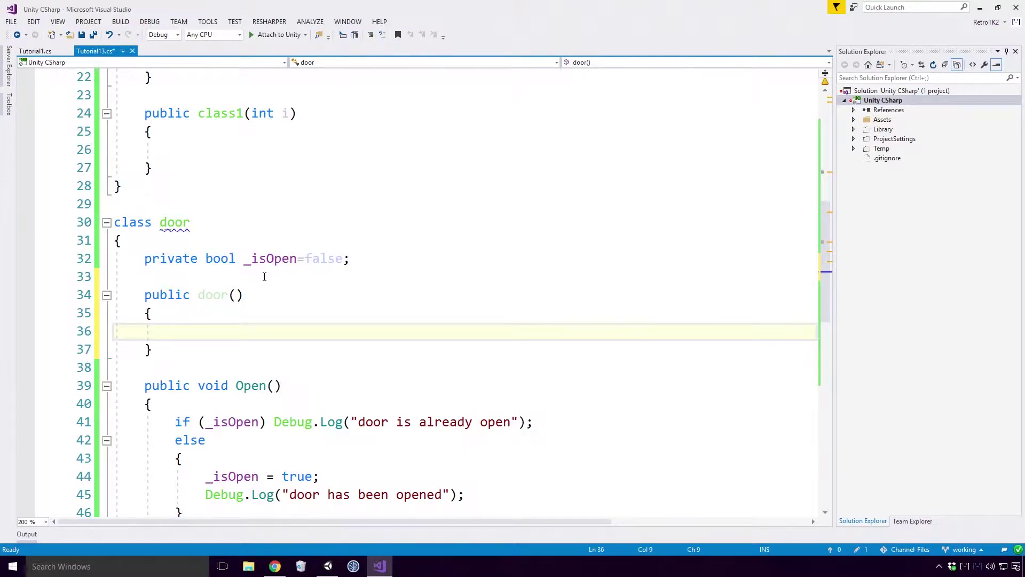
text(_)
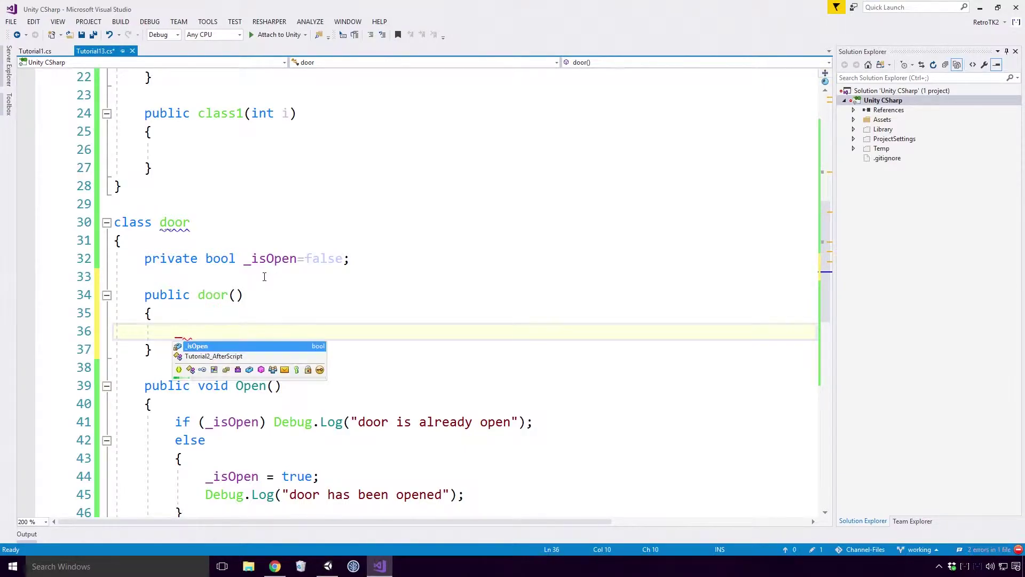
text(is)
Set _isOpen = true in door() and add a door(bool isOpen) overload assigning _isOpen
key(Tab)
text(= true;)
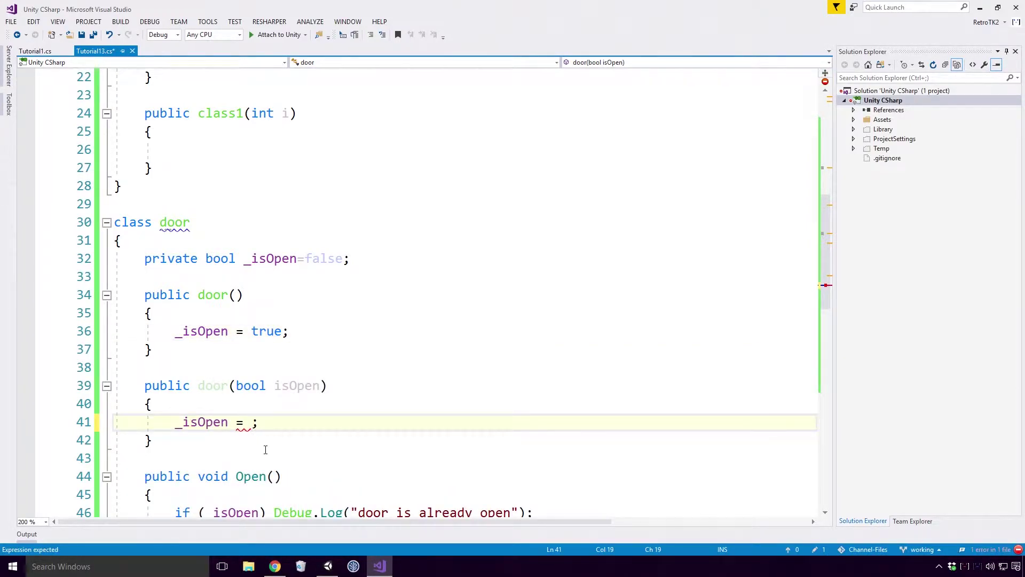
text(isop)
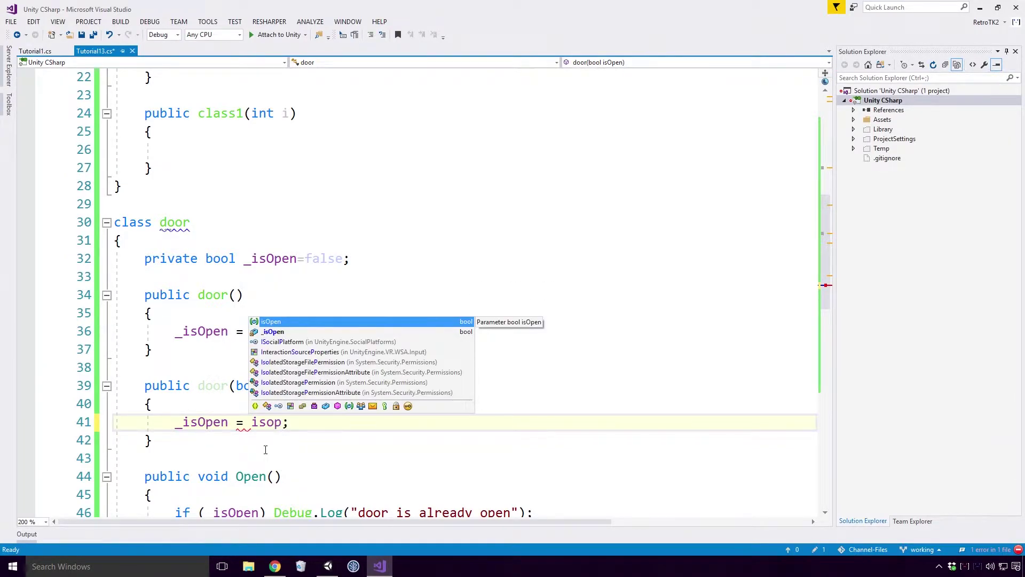
key(Tab)
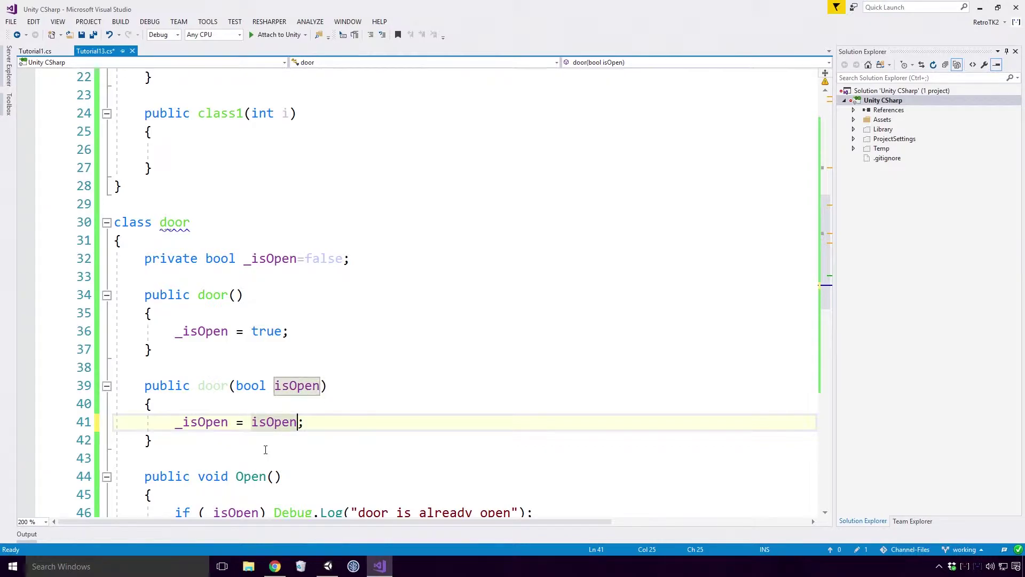